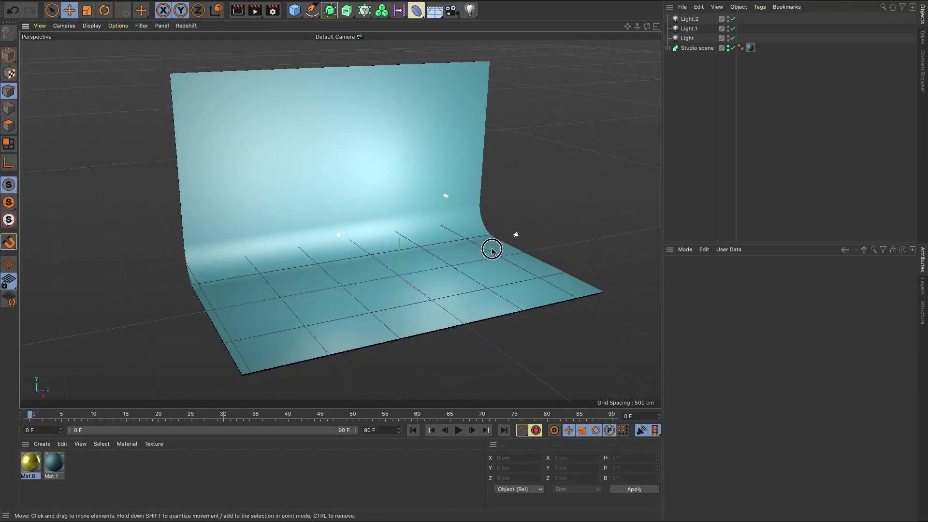
Orbit to a head-on view of the teal studio backdrop and zoom in close
{"action": "scroll", "coordinate": [483, 251], "scroll_direction": "down", "scroll_amount": 3}
{"action": "scroll", "coordinate": [481, 251], "scroll_direction": "up", "scroll_amount": 3}
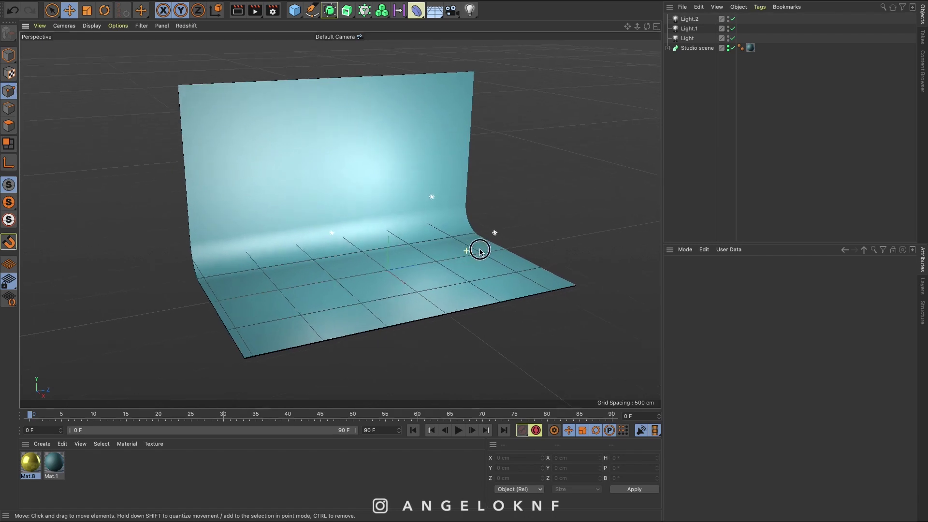
{"action": "left_click_drag", "start_coordinate": [482, 250], "coordinate": [454, 251], "text": "alt"}
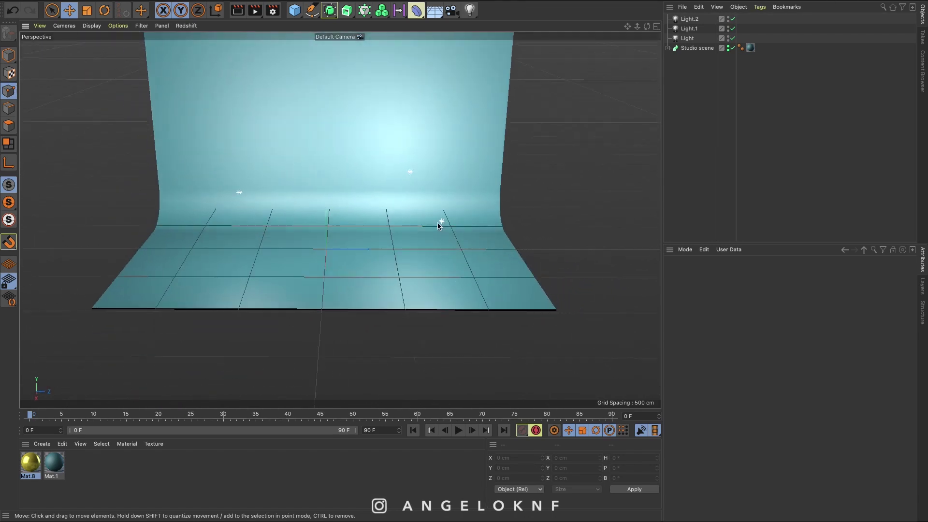
{"action": "scroll", "coordinate": [454, 250], "scroll_direction": "up", "scroll_amount": 10}
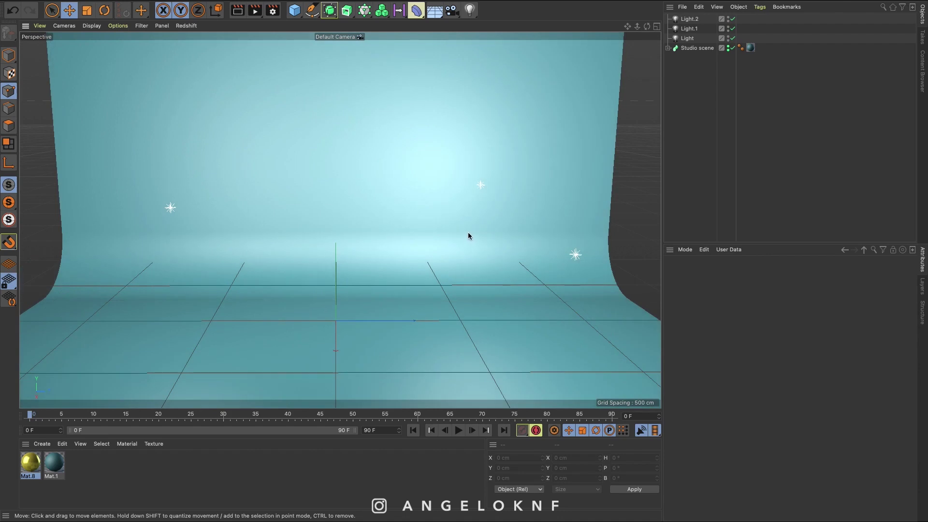
Draw a four-point curving Bezier spline across the backdrop with the Spline Pen
{"action": "left_click", "coordinate": [312, 10]}
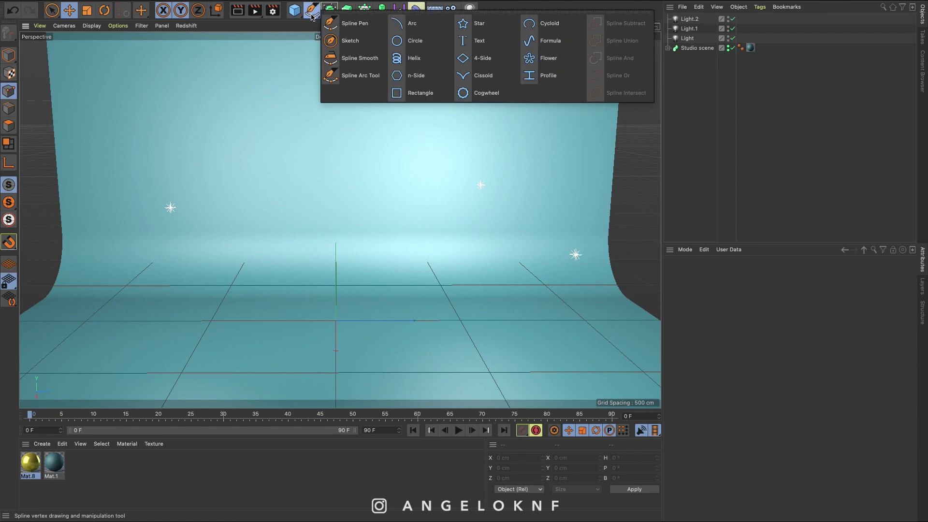
{"action": "left_click", "coordinate": [366, 24]}
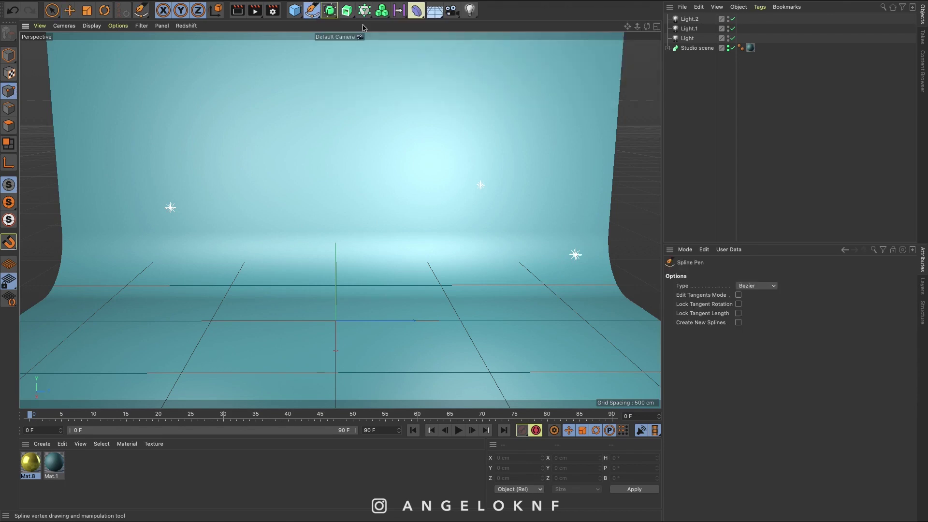
{"action": "left_click", "coordinate": [313, 13]}
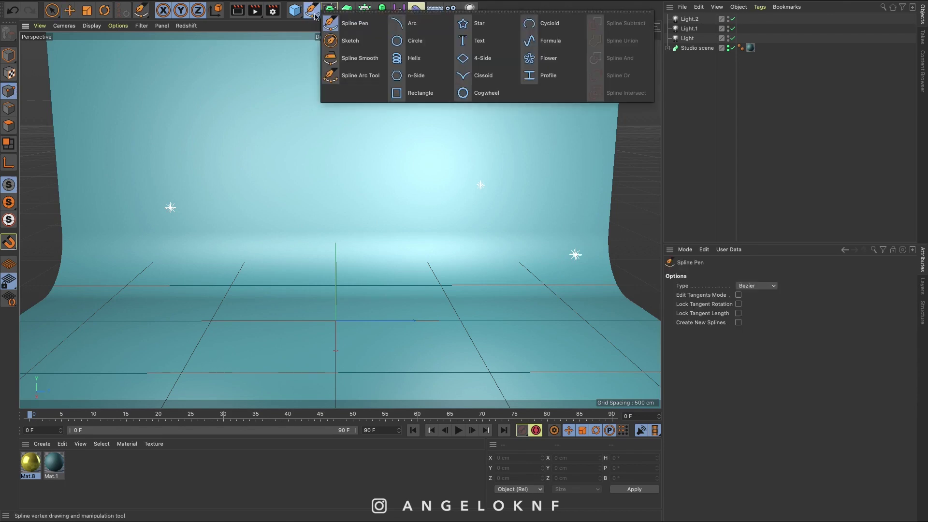
{"action": "left_click", "coordinate": [371, 26]}
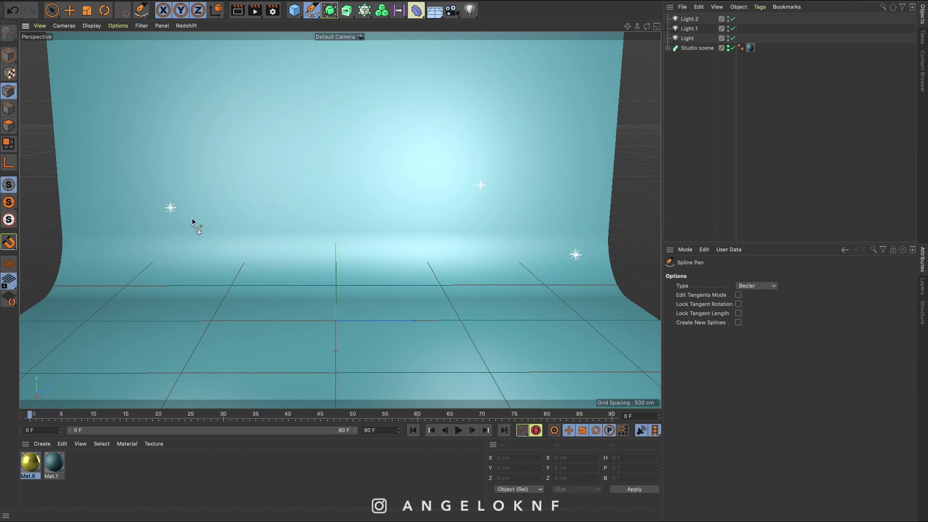
{"action": "left_click_drag", "start_coordinate": [189, 198], "coordinate": [184, 214]}
{"action": "left_click_drag", "start_coordinate": [254, 291], "coordinate": [304, 292]}
{"action": "left_click_drag", "start_coordinate": [494, 196], "coordinate": [570, 219]}
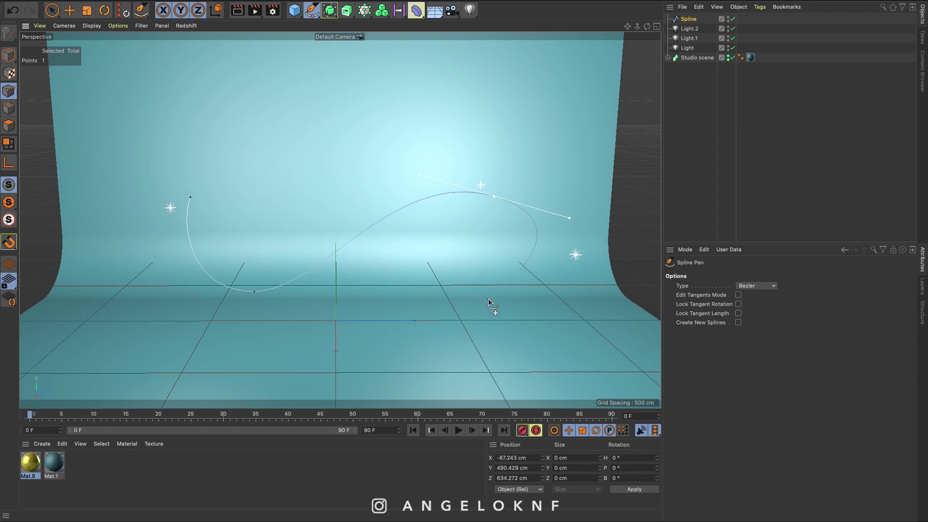
{"action": "left_click_drag", "start_coordinate": [488, 303], "coordinate": [528, 281]}
{"action": "key", "text": "Escape"}
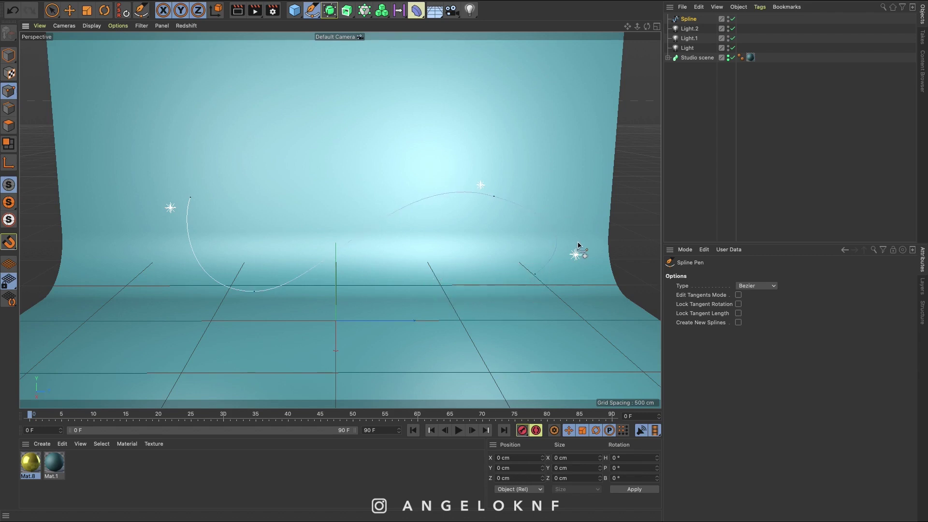
Smooth the spline's right-hand end with Spline Smooth
{"action": "left_click", "coordinate": [312, 10]}
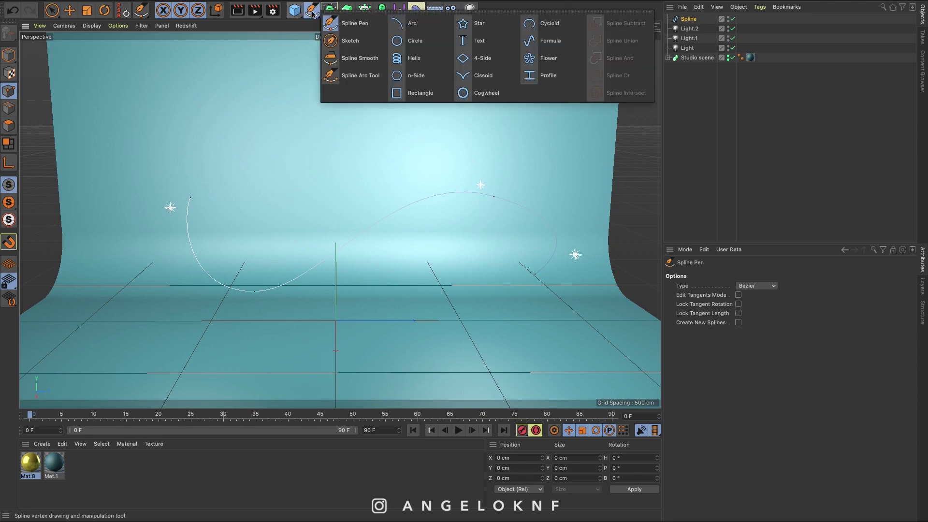
{"action": "left_click", "coordinate": [359, 58]}
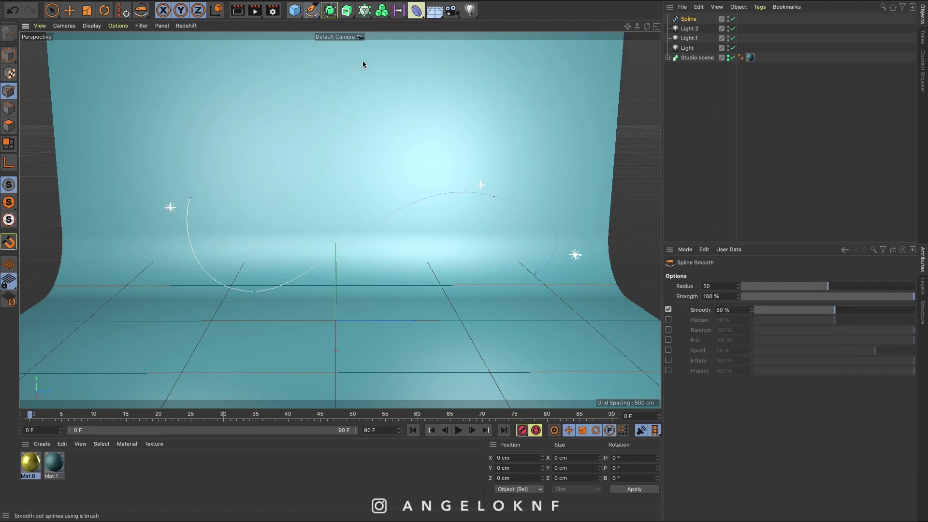
{"action": "mouse_move", "coordinate": [555, 238]}
{"action": "left_mouse_down"}
{"action": "mouse_move", "coordinate": [549, 244]}
{"action": "mouse_move", "coordinate": [555, 233]}
{"action": "mouse_move", "coordinate": [544, 218]}
{"action": "mouse_move", "coordinate": [559, 238]}
{"action": "mouse_move", "coordinate": [553, 278]}
{"action": "left_mouse_up"}
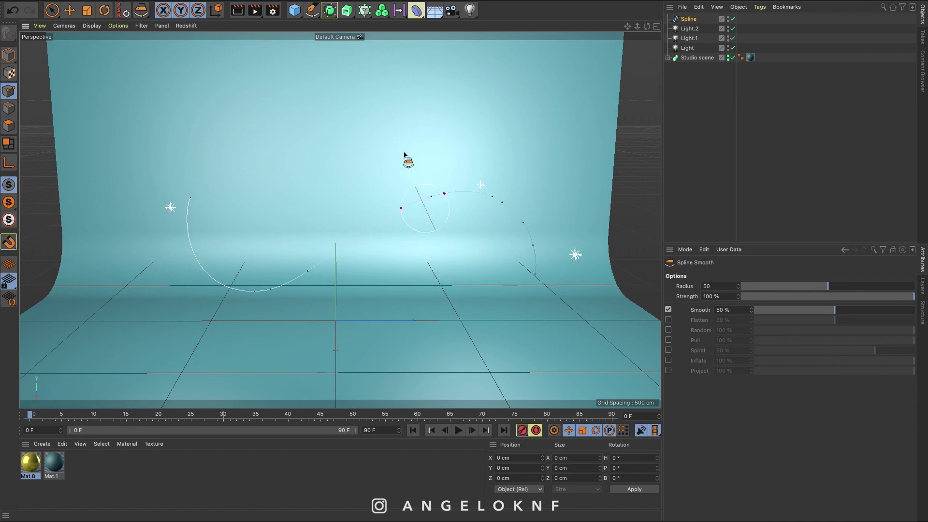
Add a Landscape primitive and lift it up along its Y axis
{"action": "left_click", "coordinate": [295, 10]}
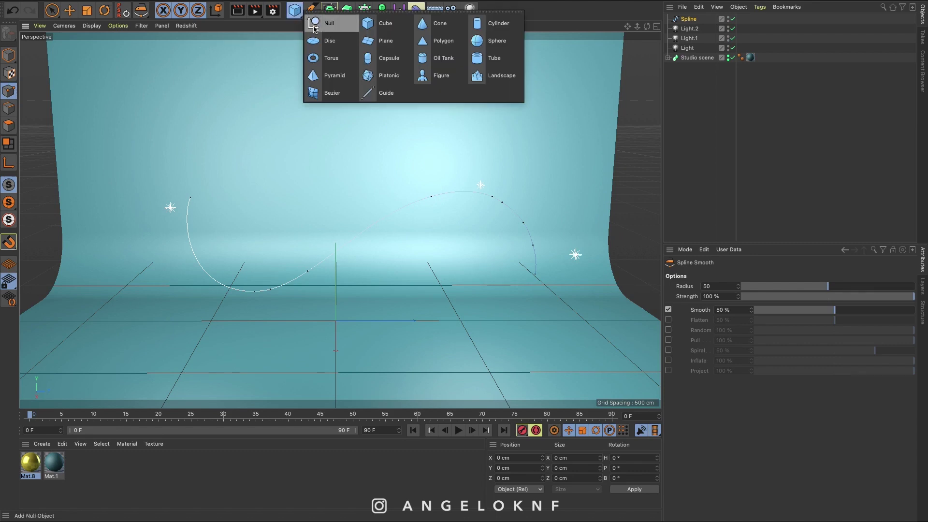
{"action": "left_click", "coordinate": [500, 76]}
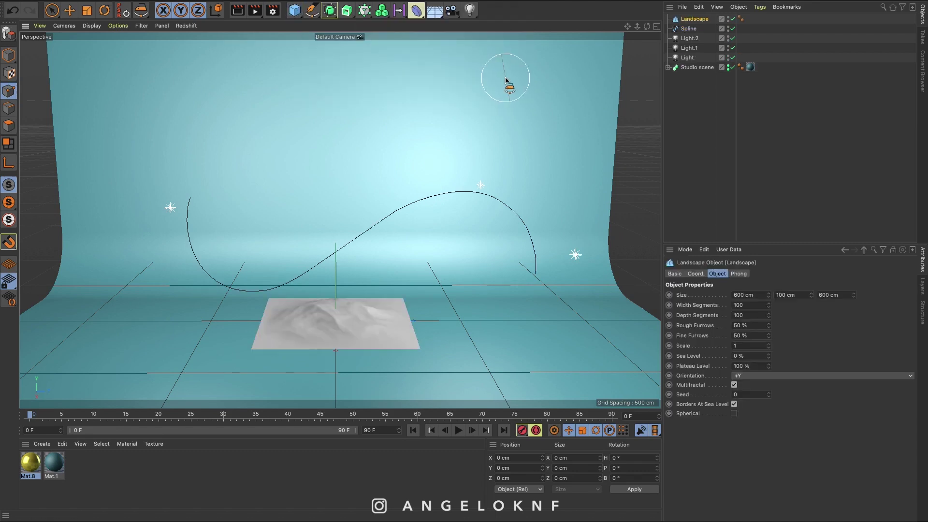
{"action": "key", "text": "e"}
{"action": "left_click_drag", "start_coordinate": [337, 263], "coordinate": [334, 250]}
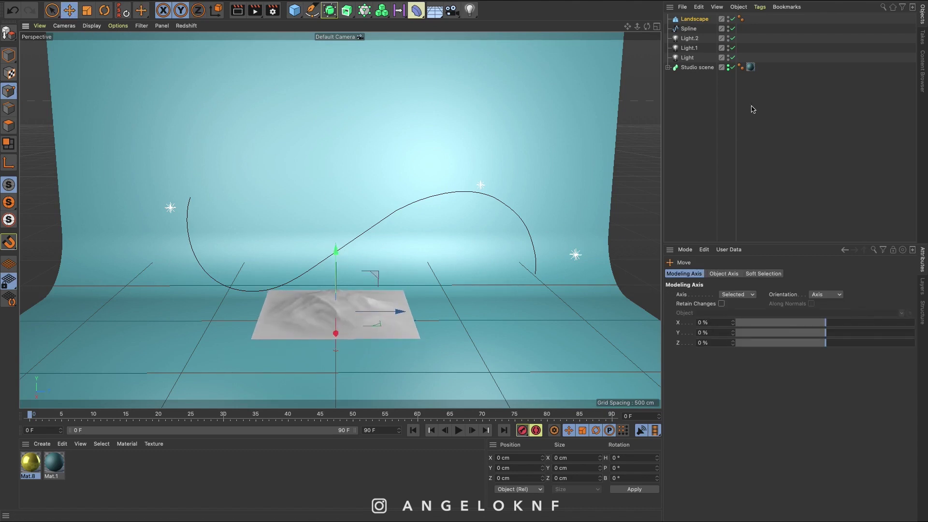
Size the Landscape to 300 cm on X, Y and Z and lower Rough Furrows to 30%
{"action": "left_click", "coordinate": [695, 19]}
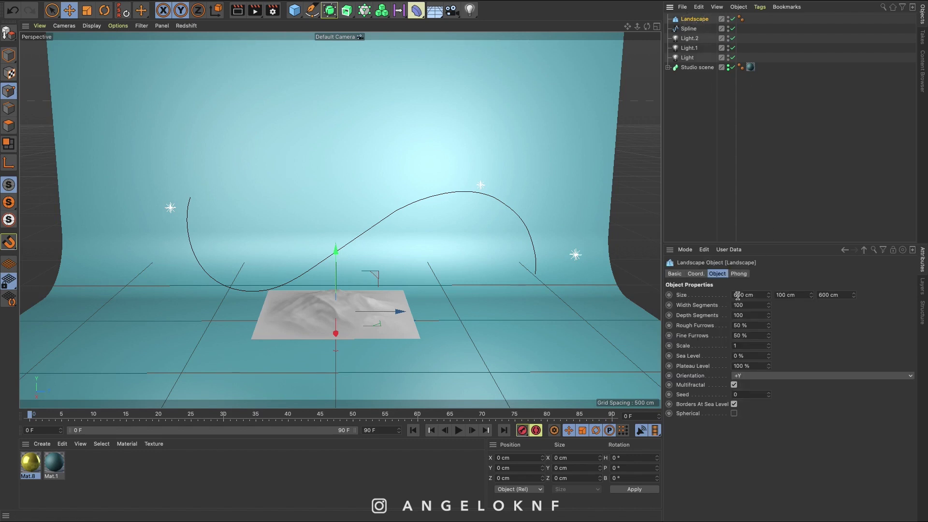
{"action": "left_click", "coordinate": [736, 296]}
{"action": "double_click", "coordinate": [785, 295]}
{"action": "type", "text": "50"}
{"action": "key", "text": "Return"}
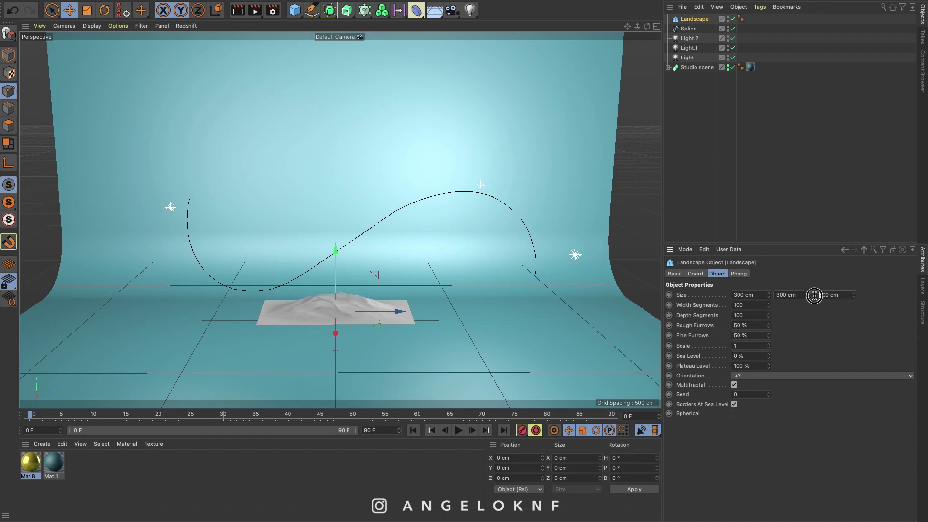
{"action": "key", "text": "Return"}
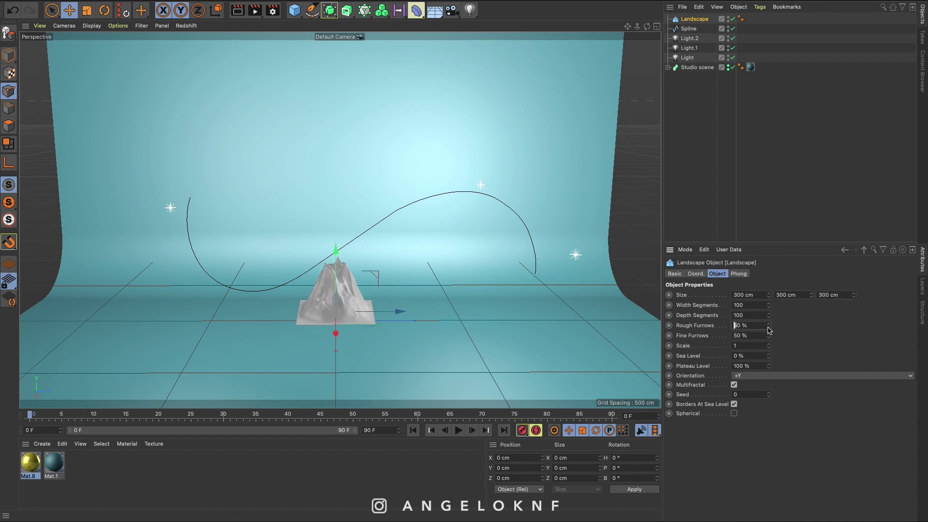
{"action": "left_click_drag", "start_coordinate": [769, 330], "coordinate": [767, 362]}
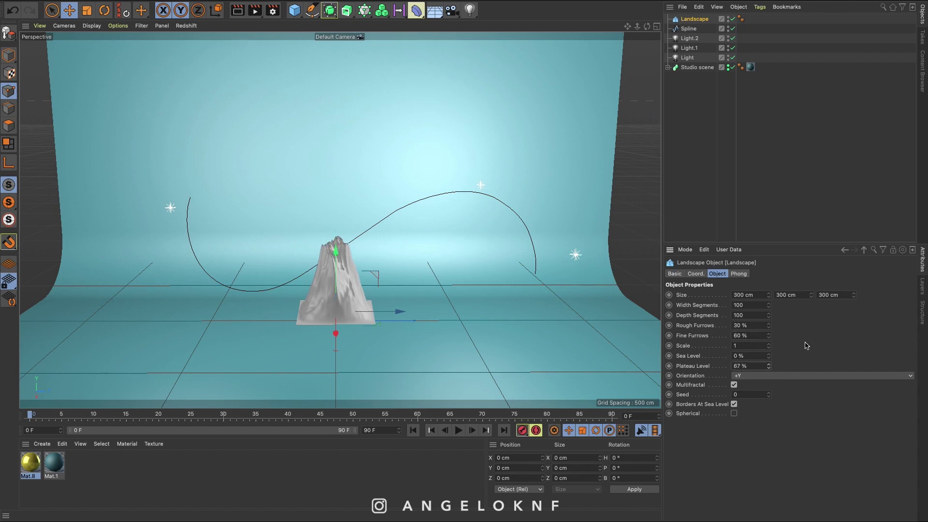
Add a Spline Wrap deformer and parent it under the Landscape
{"action": "left_click", "coordinate": [417, 10]}
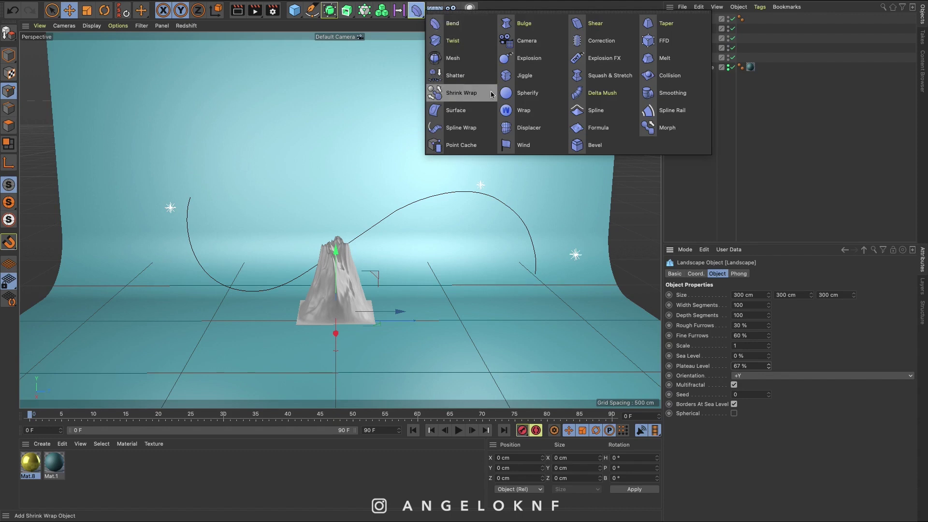
{"action": "left_click", "coordinate": [461, 127]}
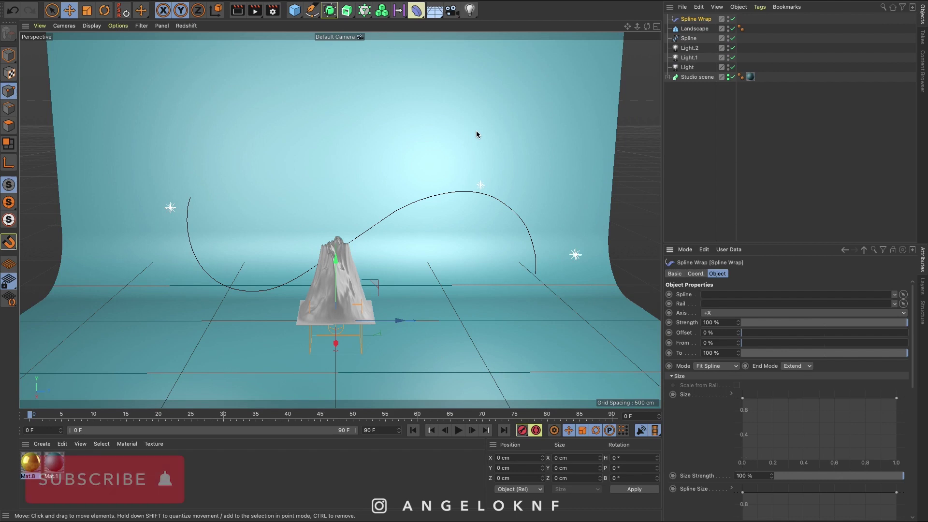
{"action": "left_click", "coordinate": [689, 21]}
{"action": "left_click_drag", "start_coordinate": [689, 22], "coordinate": [704, 37]}
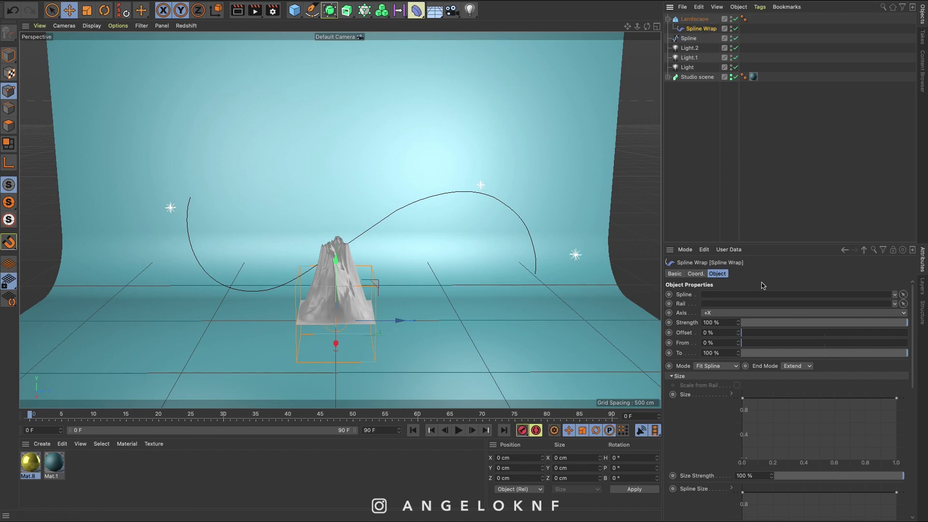
Set the Spline Wrap axis to +Y, use the Spline as its path, and set Offset to -50%
{"action": "left_click", "coordinate": [784, 315]}
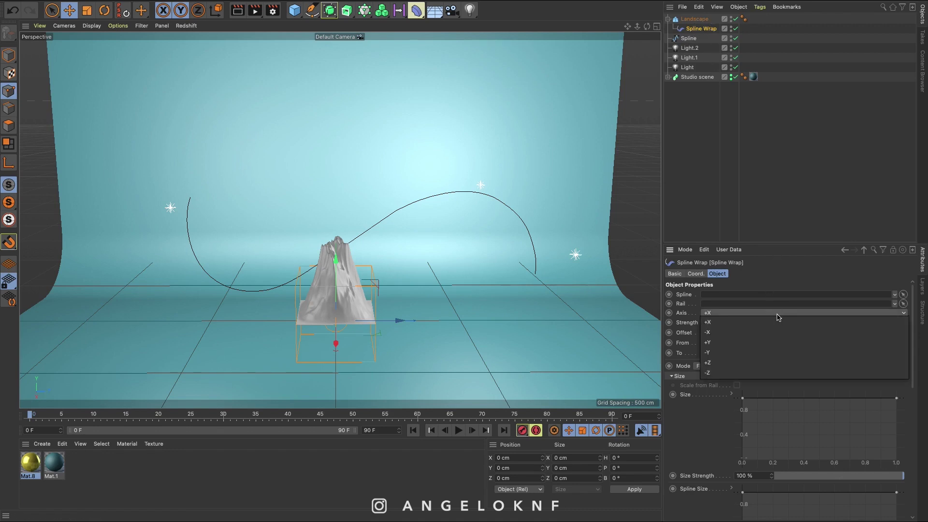
{"action": "left_click", "coordinate": [718, 344]}
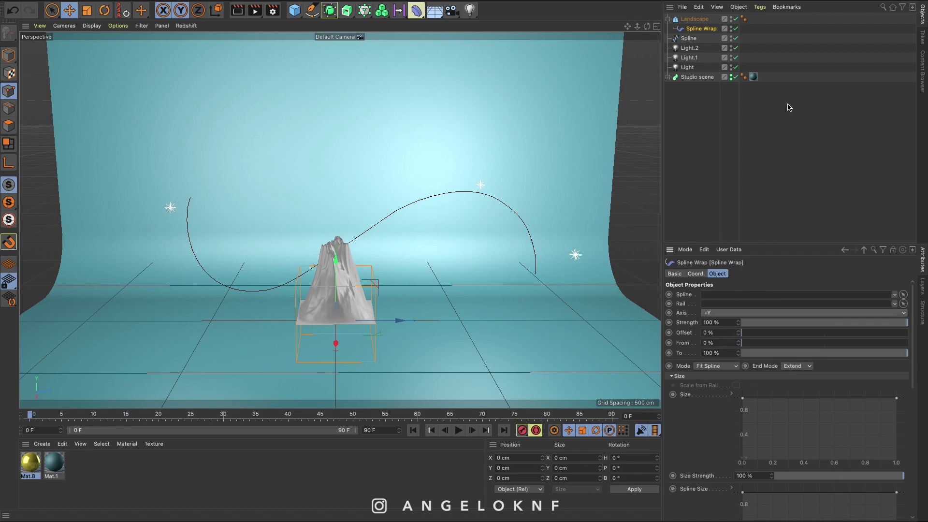
{"action": "left_click_drag", "start_coordinate": [699, 42], "coordinate": [738, 293]}
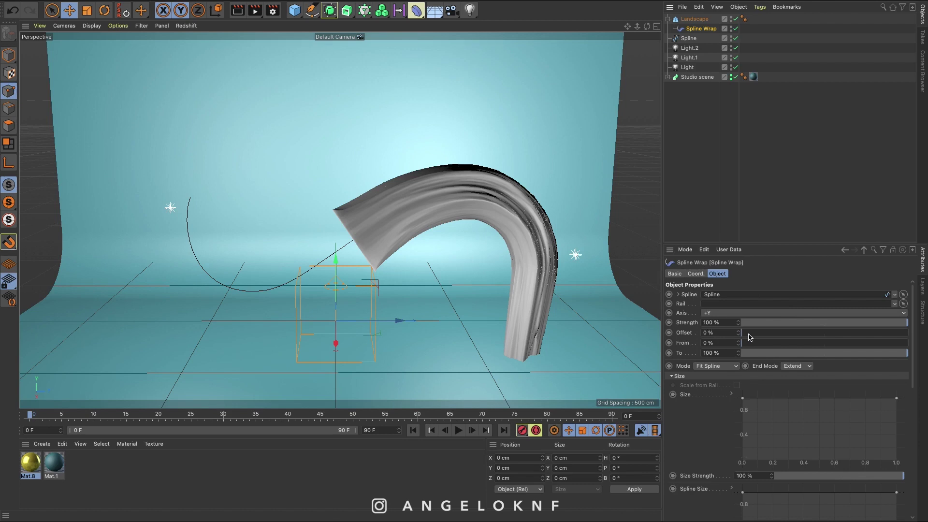
{"action": "mouse_move", "coordinate": [748, 337]}
{"action": "left_mouse_down"}
{"action": "mouse_move", "coordinate": [740, 334]}
{"action": "mouse_move", "coordinate": [811, 336]}
{"action": "mouse_move", "coordinate": [730, 334]}
{"action": "left_mouse_up"}
Nest the Landscape inside a new Subdivision Surface, then reselect the Spline Wrap
{"action": "left_click", "coordinate": [726, 342]}
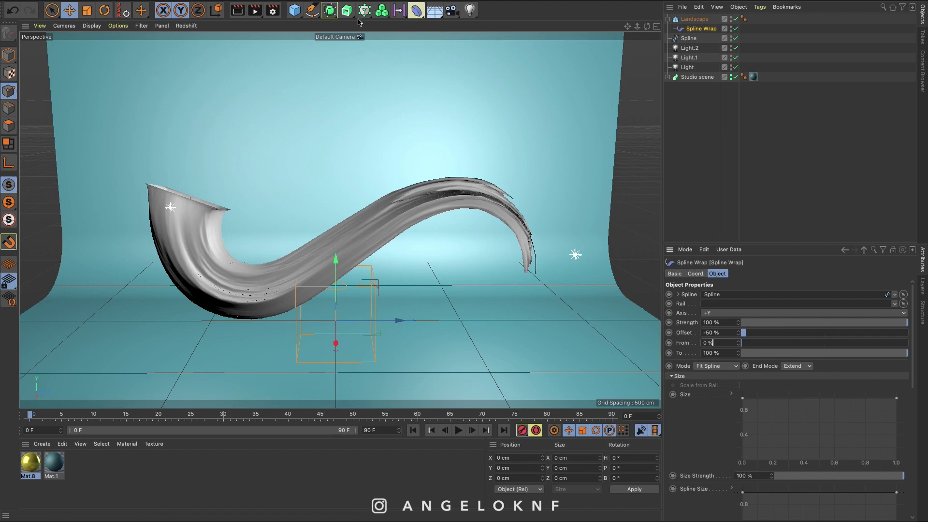
{"action": "left_click", "coordinate": [329, 10]}
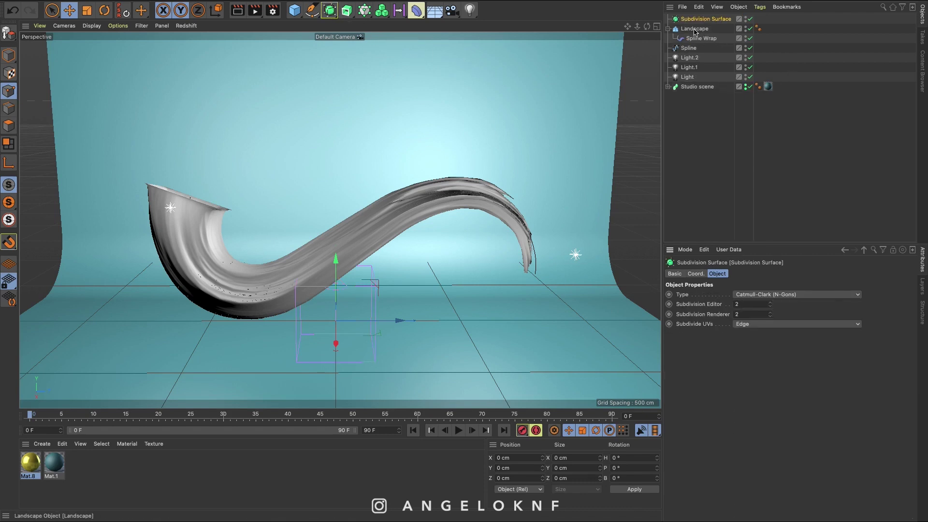
{"action": "left_click_drag", "start_coordinate": [690, 30], "coordinate": [697, 23]}
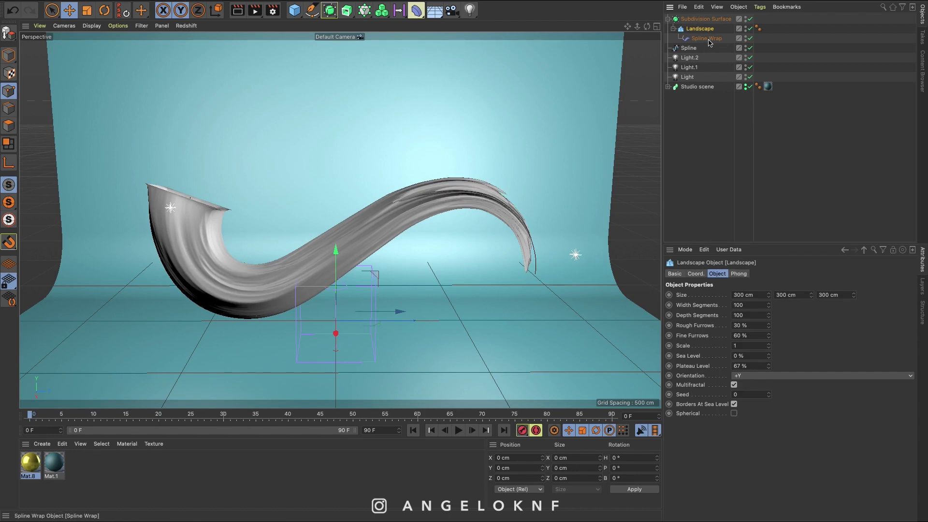
{"action": "left_click", "coordinate": [708, 39]}
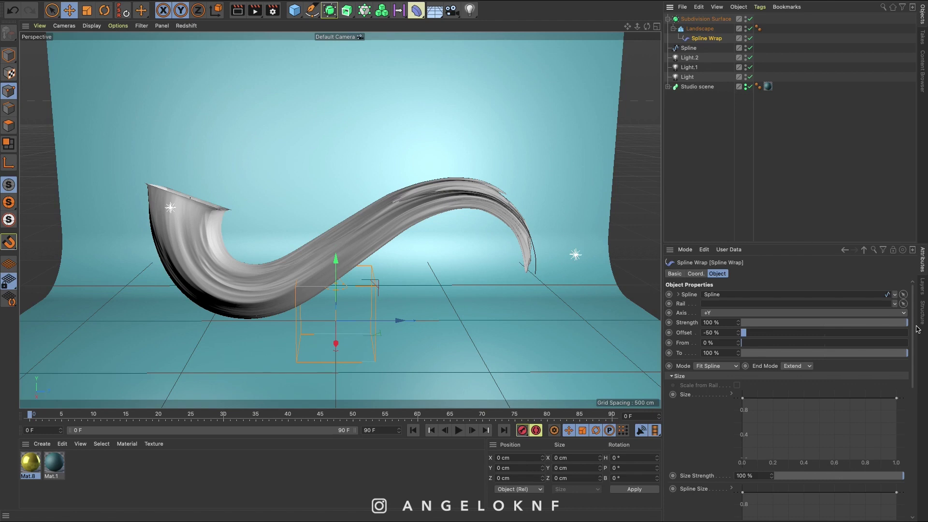
Reshape the Size curve with a middle point pinched almost to zero and a thinner right end
{"action": "scroll", "coordinate": [915, 333], "scroll_direction": "down", "scroll_amount": 5}
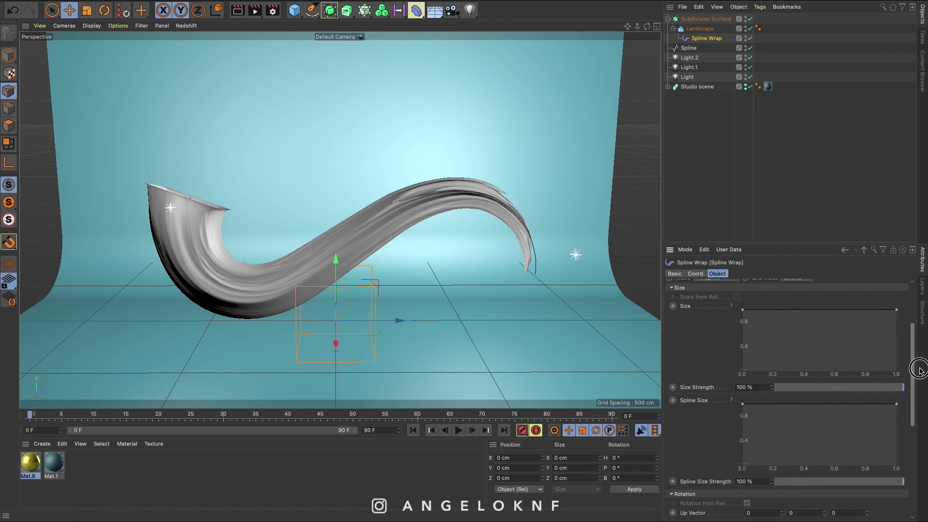
{"action": "left_click", "coordinate": [819, 308], "text": "ctrl"}
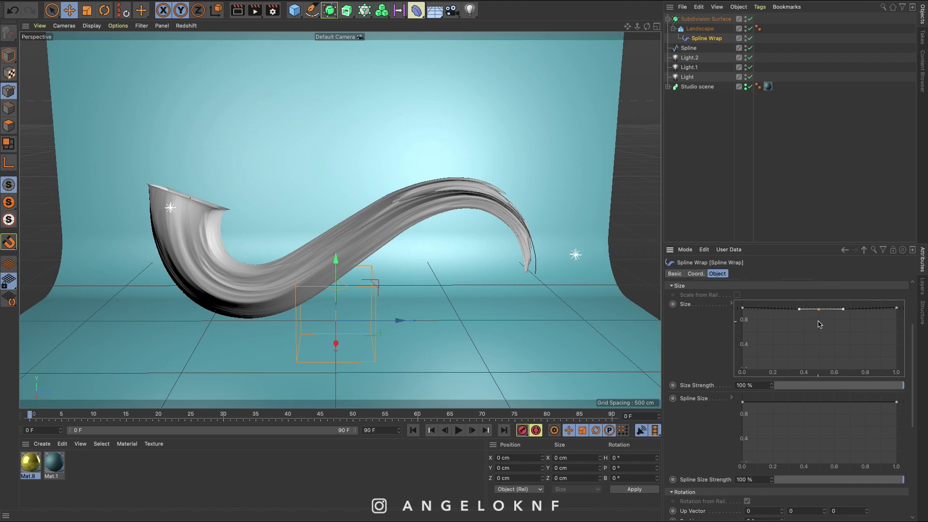
{"action": "mouse_move", "coordinate": [819, 310]}
{"action": "left_mouse_down"}
{"action": "mouse_move", "coordinate": [824, 358]}
{"action": "mouse_move", "coordinate": [818, 314]}
{"action": "mouse_move", "coordinate": [827, 318]}
{"action": "left_mouse_up"}
{"action": "mouse_move", "coordinate": [900, 310]}
{"action": "left_mouse_down"}
{"action": "mouse_move", "coordinate": [901, 351]}
{"action": "mouse_move", "coordinate": [899, 307]}
{"action": "left_mouse_up"}
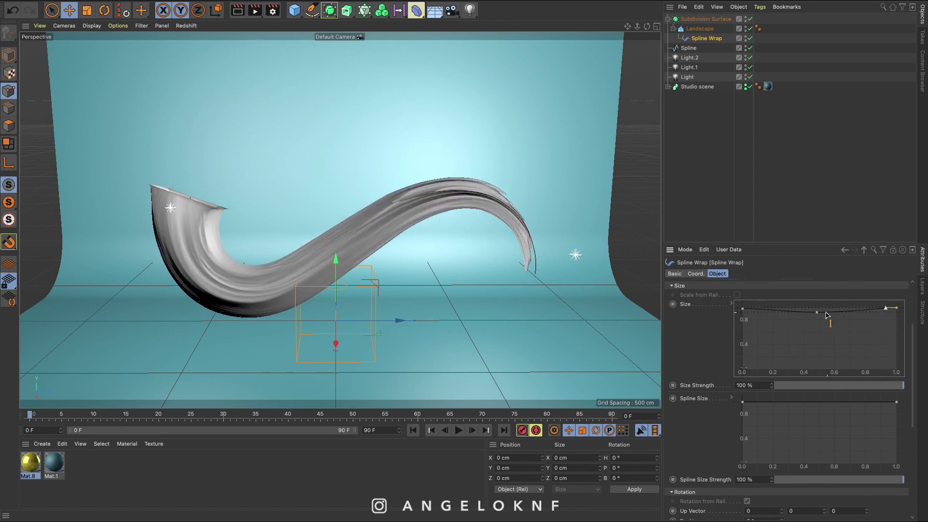
{"action": "left_click_drag", "start_coordinate": [817, 314], "coordinate": [824, 371]}
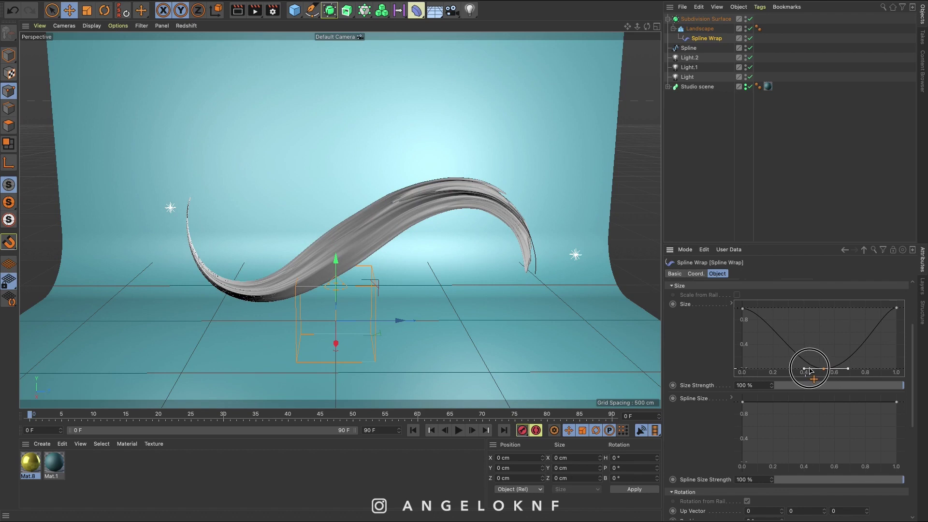
{"action": "left_click_drag", "start_coordinate": [810, 369], "coordinate": [838, 370]}
{"action": "mouse_move", "coordinate": [915, 347]}
{"action": "left_mouse_down"}
{"action": "mouse_move", "coordinate": [922, 384]}
{"action": "mouse_move", "coordinate": [909, 348]}
{"action": "left_mouse_up"}
Shape the Spline Size curve with a lowered middle and both ends tapered to about 0.4
{"action": "left_click", "coordinate": [825, 369]}
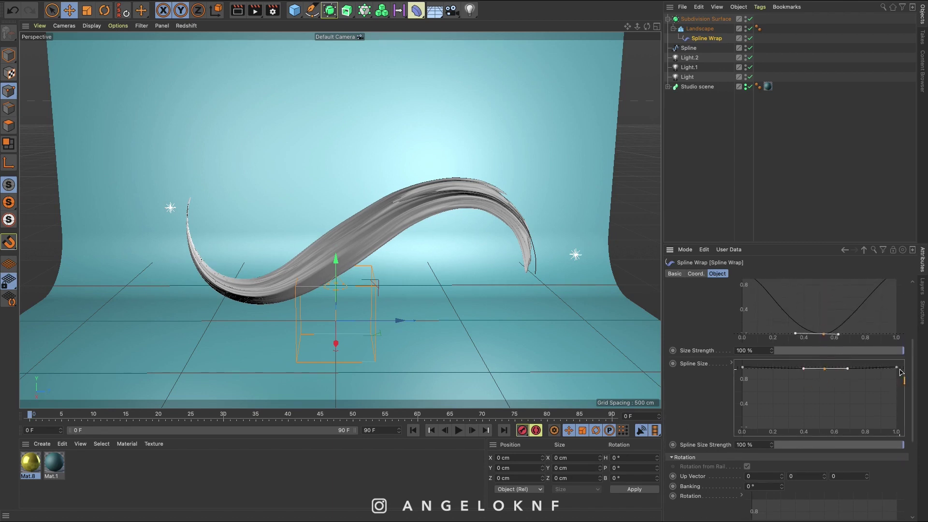
{"action": "mouse_move", "coordinate": [828, 371]}
{"action": "left_mouse_down"}
{"action": "mouse_move", "coordinate": [831, 396]}
{"action": "mouse_move", "coordinate": [825, 371]}
{"action": "left_mouse_up"}
{"action": "left_click_drag", "start_coordinate": [897, 367], "coordinate": [896, 428]}
{"action": "mouse_move", "coordinate": [743, 367]}
{"action": "left_mouse_down"}
{"action": "mouse_move", "coordinate": [747, 406]}
{"action": "mouse_move", "coordinate": [745, 368]}
{"action": "left_mouse_up"}
{"action": "left_click_drag", "start_coordinate": [896, 430], "coordinate": [897, 405]}
{"action": "left_click", "coordinate": [823, 368]}
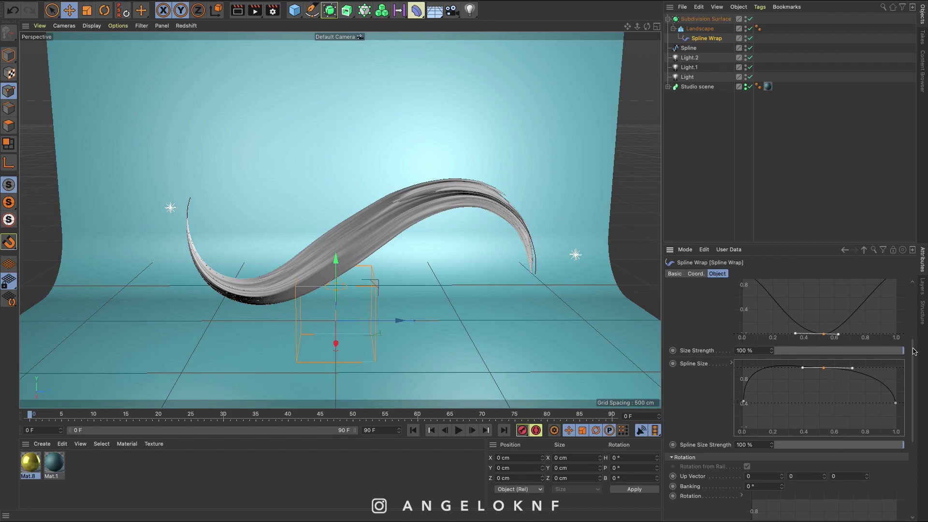
Reshape the Rotation curve by raising its start and adjusting its end points
{"action": "left_click_drag", "start_coordinate": [913, 349], "coordinate": [913, 420]}
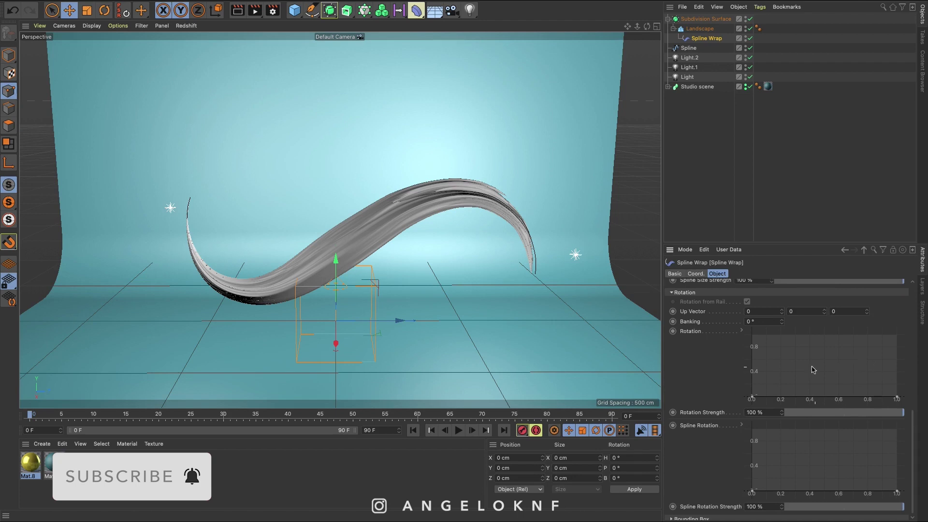
{"action": "left_click_drag", "start_coordinate": [752, 398], "coordinate": [753, 334]}
{"action": "left_click", "coordinate": [897, 397]}
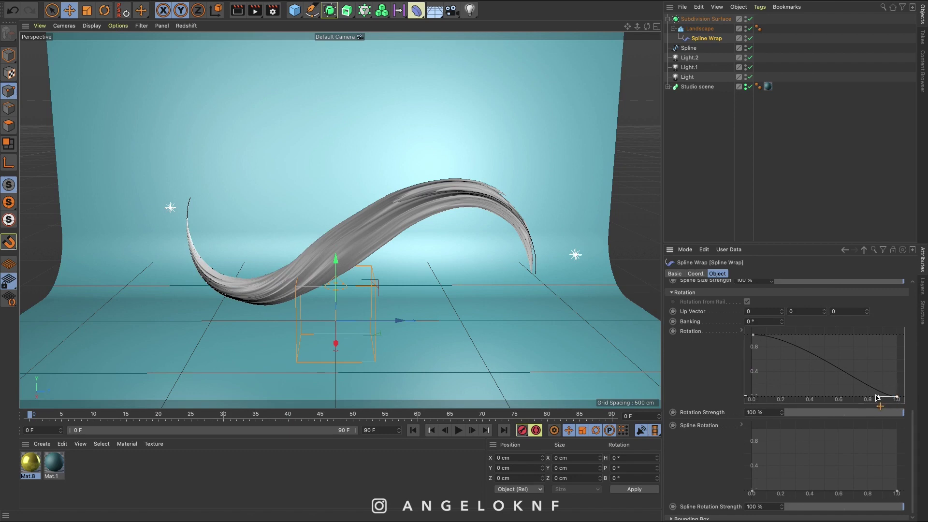
{"action": "left_click_drag", "start_coordinate": [879, 396], "coordinate": [872, 375]}
{"action": "left_click", "coordinate": [753, 335]}
{"action": "left_click_drag", "start_coordinate": [797, 337], "coordinate": [816, 346]}
Make the Spline Rotation curve fall from 1.0 to 0 along the ribbon
{"action": "left_click_drag", "start_coordinate": [754, 490], "coordinate": [825, 439]}
{"action": "left_click", "coordinate": [898, 494]}
{"action": "left_click_drag", "start_coordinate": [878, 491], "coordinate": [876, 474]}
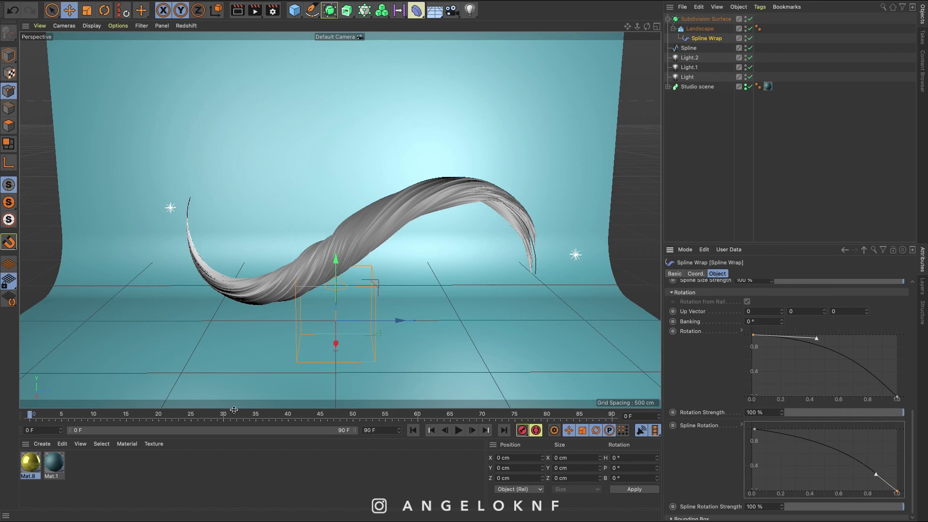
Check Mat.8's colour and reflectance in the Material Editor, then apply it to the Landscape
{"action": "left_click", "coordinate": [29, 466]}
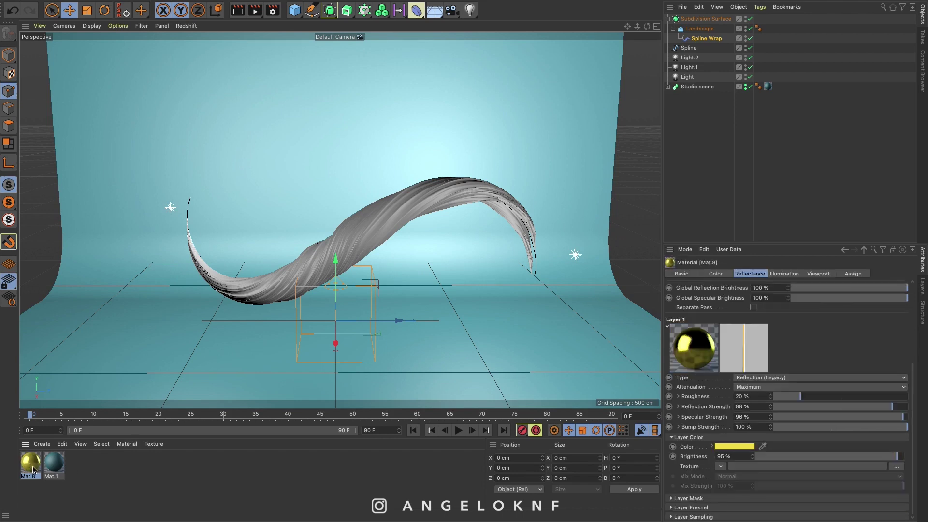
{"action": "double_click", "coordinate": [30, 467]}
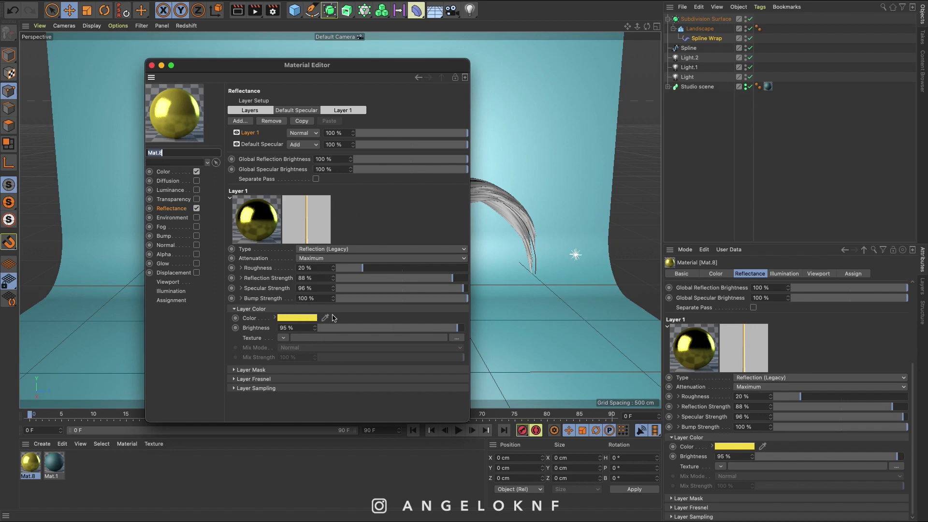
{"action": "left_click", "coordinate": [163, 173]}
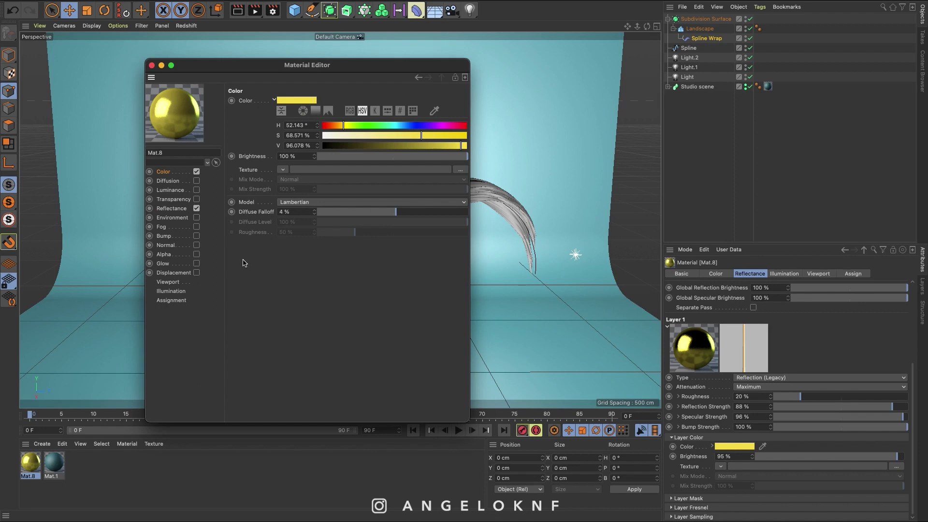
{"action": "left_click", "coordinate": [182, 210]}
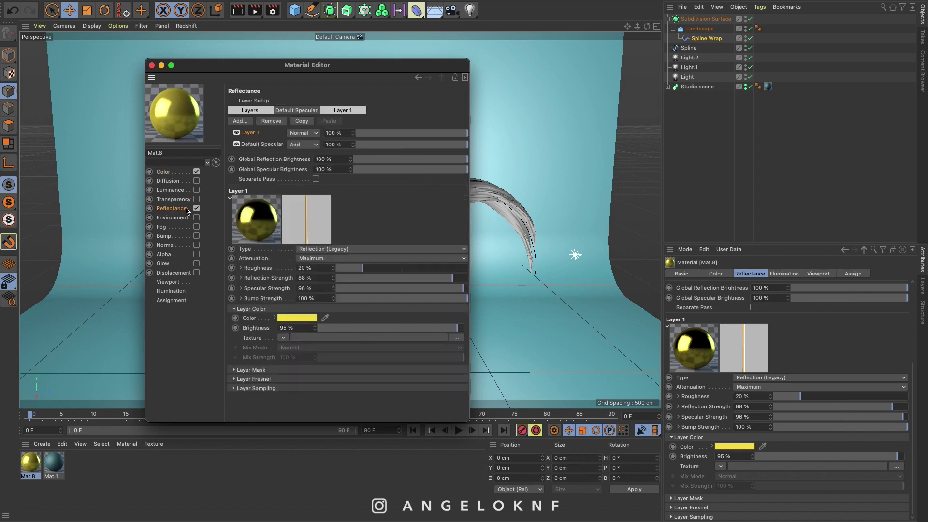
{"action": "left_click", "coordinate": [151, 65]}
{"action": "left_click_drag", "start_coordinate": [30, 467], "coordinate": [320, 268]}
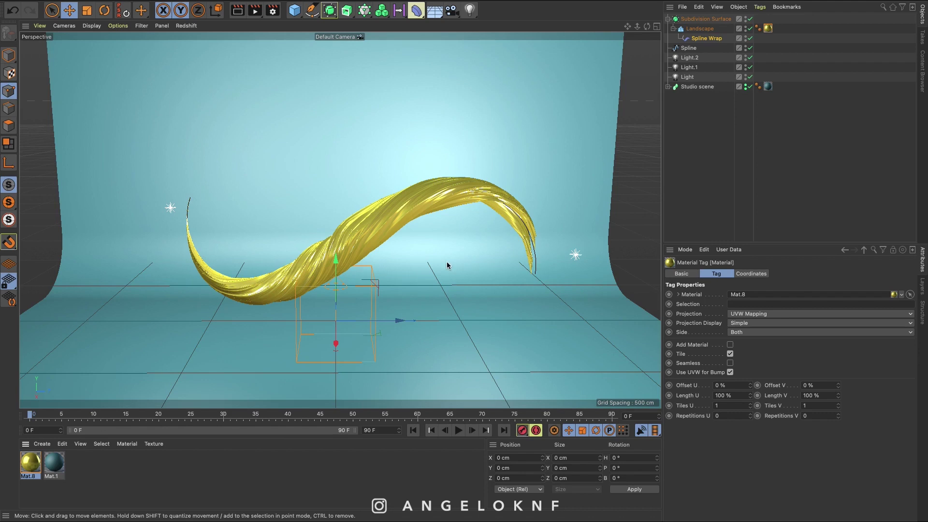
Select the Subdivision Surface and move the ribbon along its Y axis, previewing the result
{"action": "left_click", "coordinate": [237, 10]}
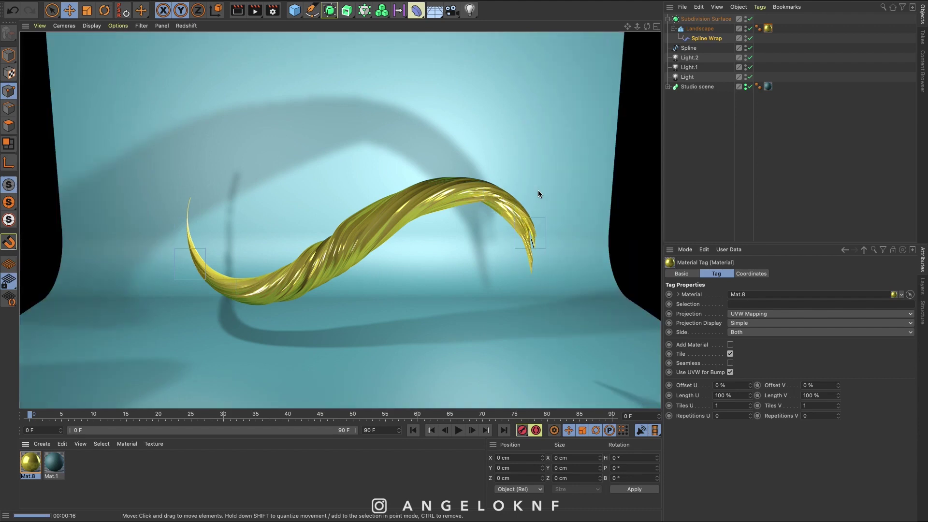
{"action": "left_click", "coordinate": [706, 39]}
{"action": "left_click", "coordinate": [700, 29]}
{"action": "left_click", "coordinate": [706, 19]}
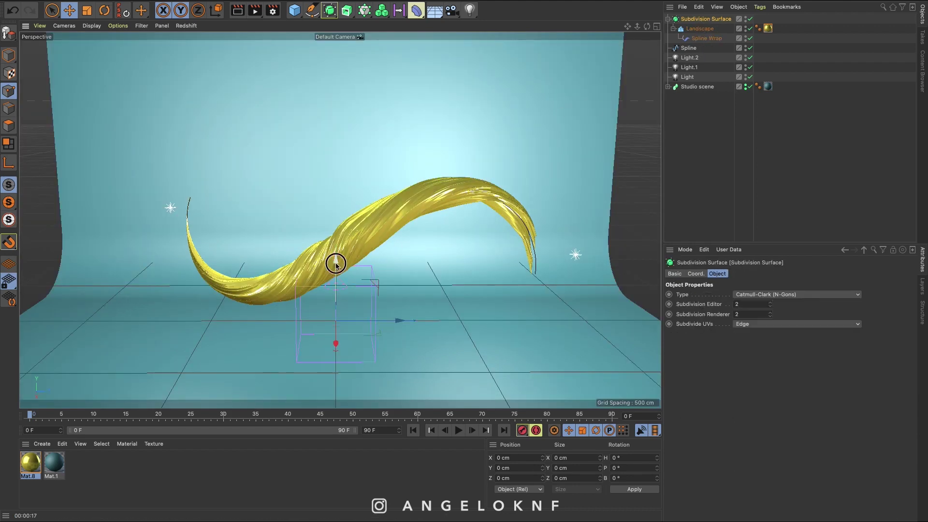
{"action": "left_click_drag", "start_coordinate": [336, 265], "coordinate": [352, 309]}
{"action": "key", "text": "ctrl+r"}
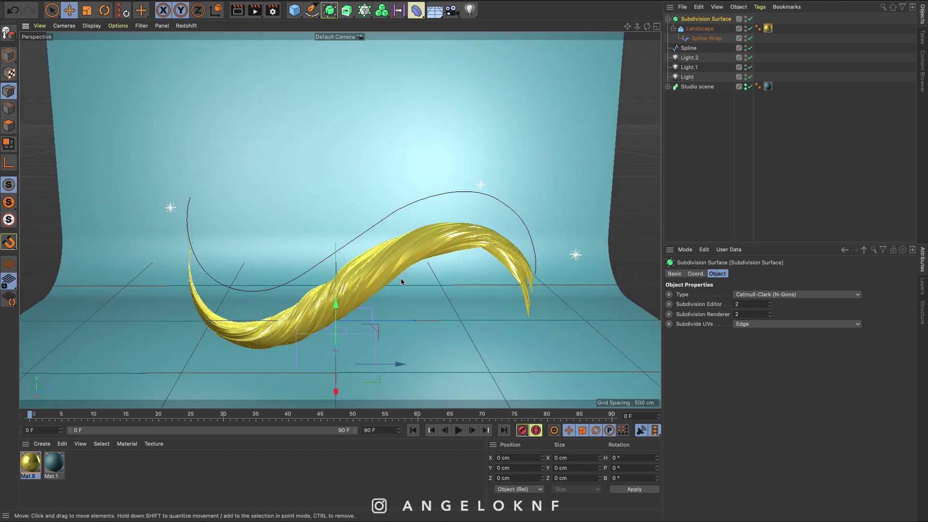
Raise the ribbon higher under the Interactive Render Region, then switch the preview off
{"action": "scroll", "coordinate": [416, 272], "scroll_direction": "up", "scroll_amount": 5}
{"action": "left_click_drag", "start_coordinate": [420, 265], "coordinate": [376, 297], "text": "alt"}
{"action": "left_click", "coordinate": [237, 9]}
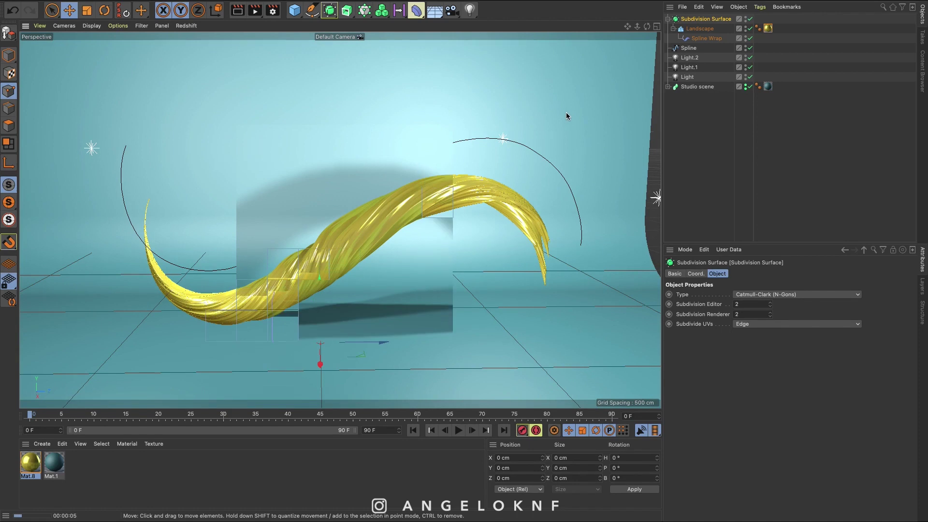
{"action": "left_click_drag", "start_coordinate": [320, 365], "coordinate": [326, 338]}
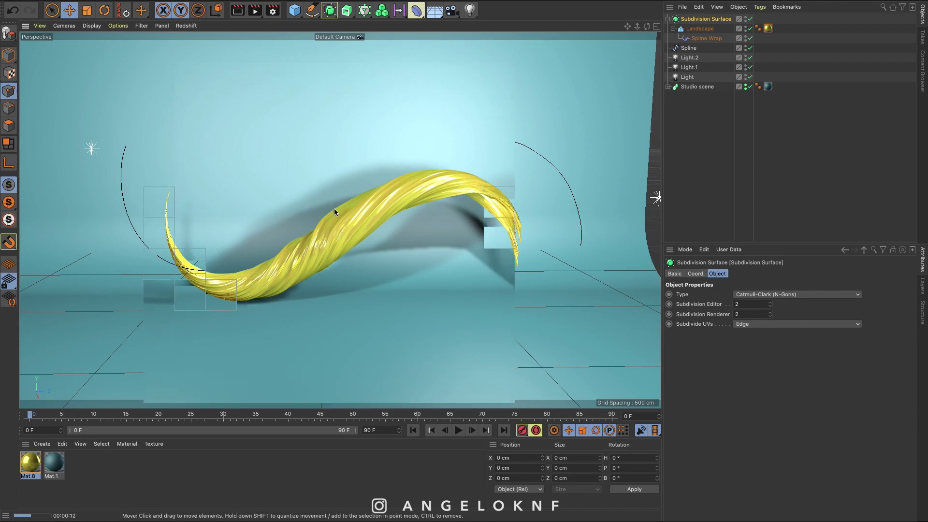
{"action": "key", "text": "alt+r"}
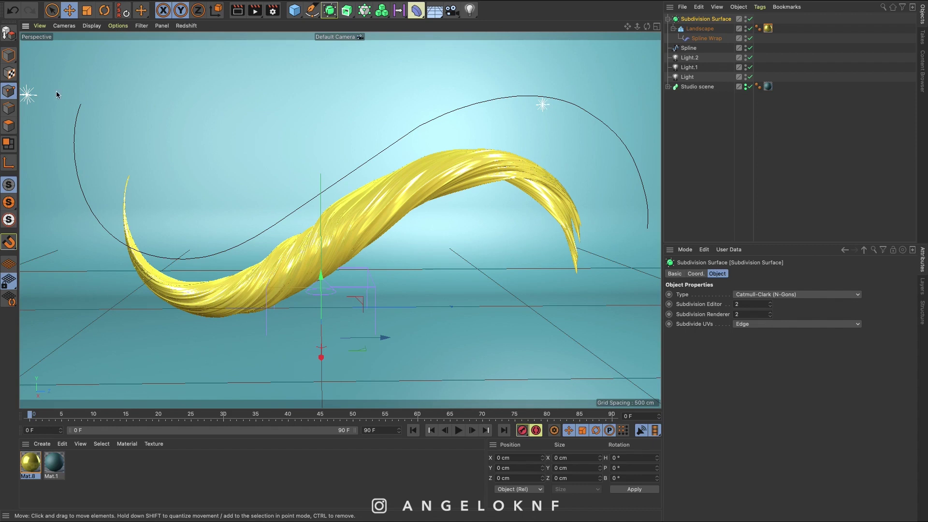
{"action": "left_click", "coordinate": [470, 10]}
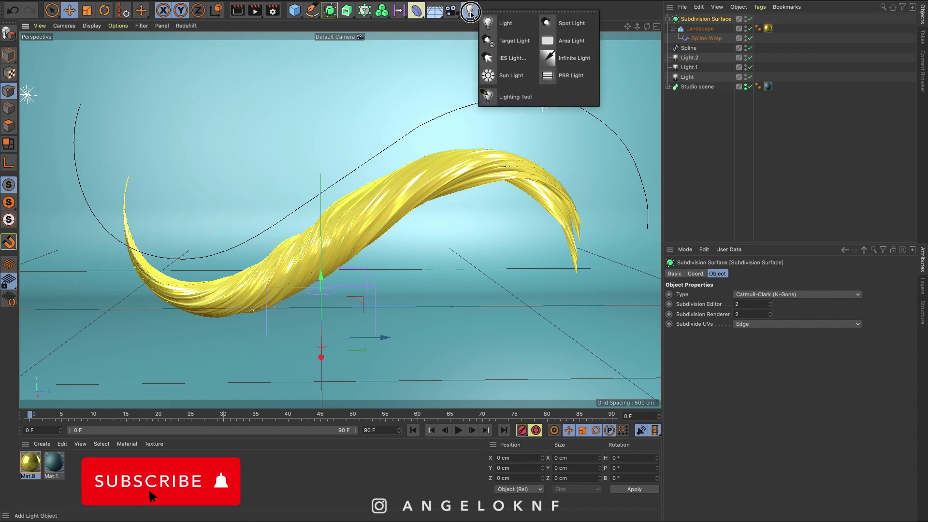
{"action": "left_click", "coordinate": [517, 29]}
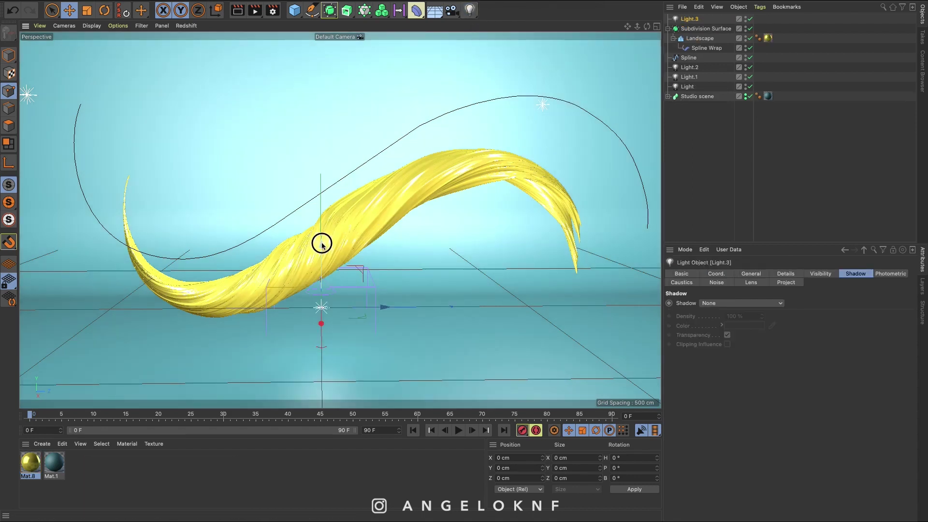
{"action": "left_click_drag", "start_coordinate": [321, 235], "coordinate": [172, 143]}
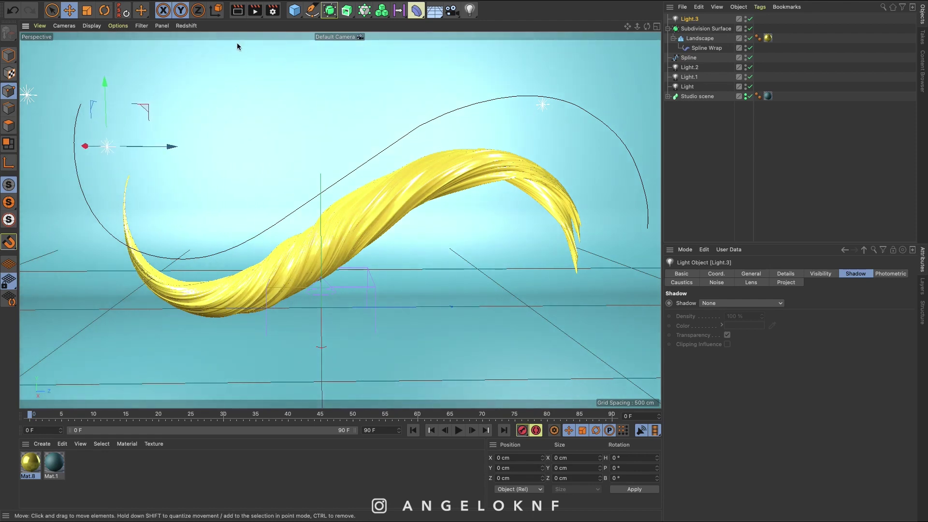
{"action": "left_click", "coordinate": [238, 9]}
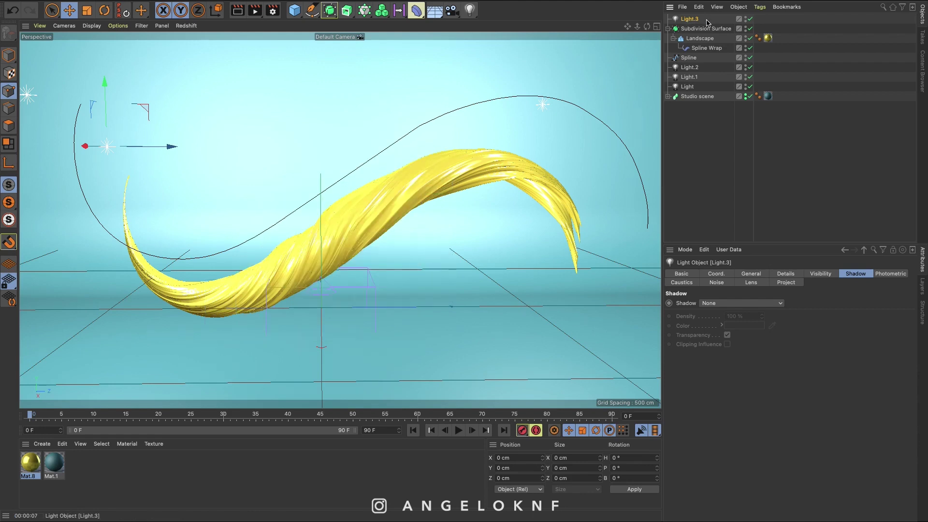
{"action": "key", "text": "Delete"}
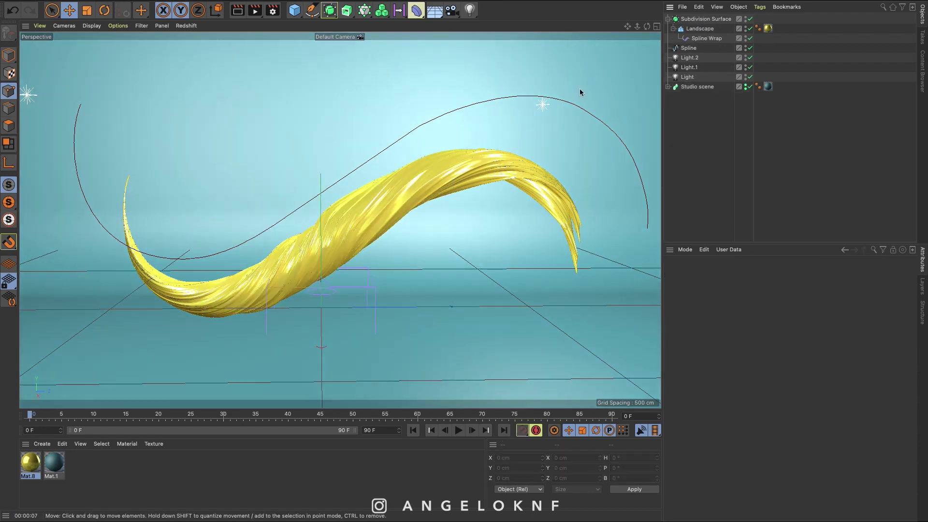
In Render Settings, confirm 3840×2160 output at 72 resolution and JPG save format
{"action": "left_click", "coordinate": [273, 10]}
{"action": "left_click_drag", "start_coordinate": [374, 13], "coordinate": [328, 58]}
{"action": "left_click", "coordinate": [261, 103]}
{"action": "left_click", "coordinate": [259, 94]}
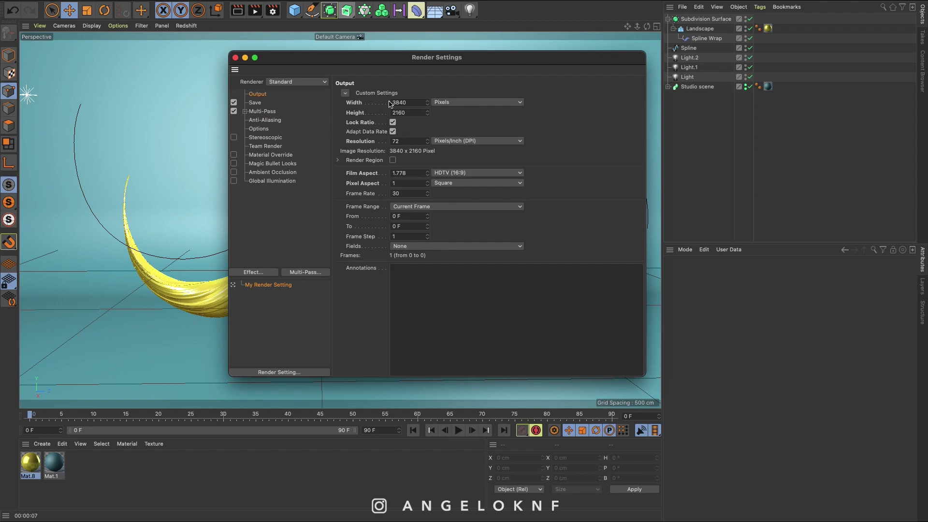
{"action": "left_click_drag", "start_coordinate": [414, 102], "coordinate": [383, 103]}
{"action": "left_click", "coordinate": [414, 113]}
{"action": "left_click_drag", "start_coordinate": [410, 140], "coordinate": [391, 141]}
{"action": "left_click", "coordinate": [441, 129]}
{"action": "left_click", "coordinate": [255, 103]}
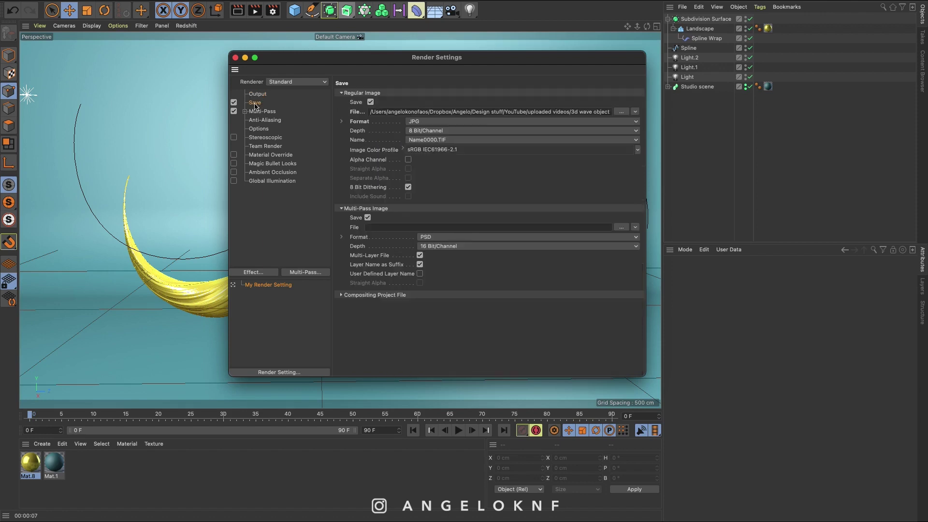
{"action": "left_click", "coordinate": [488, 121]}
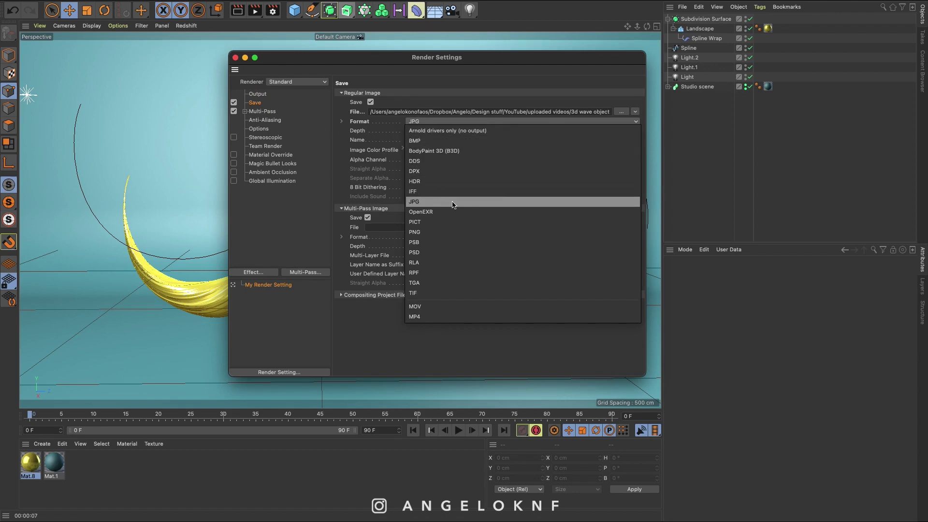
{"action": "left_click", "coordinate": [520, 123]}
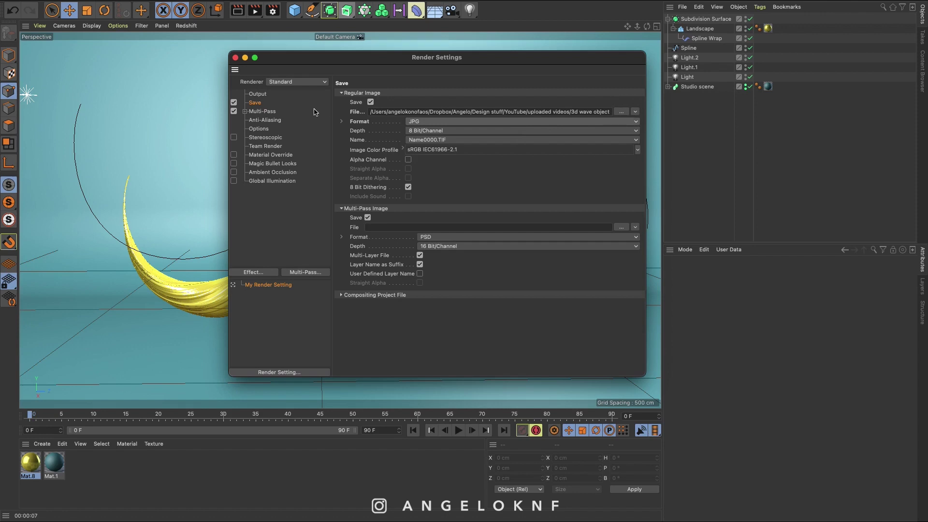
Set anti-aliasing to Best, enable Ambient Occlusion, and close Render Settings
{"action": "left_click", "coordinate": [273, 121]}
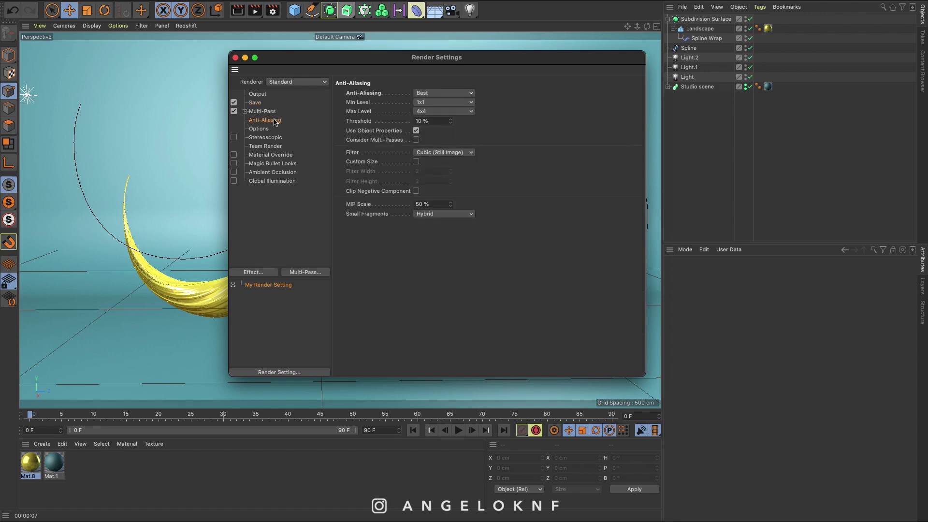
{"action": "left_click", "coordinate": [473, 93]}
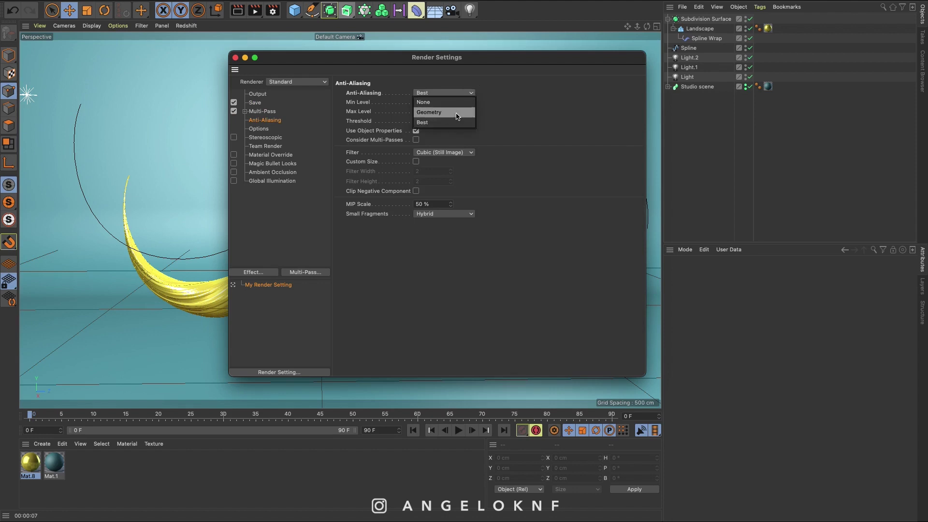
{"action": "left_click", "coordinate": [437, 123]}
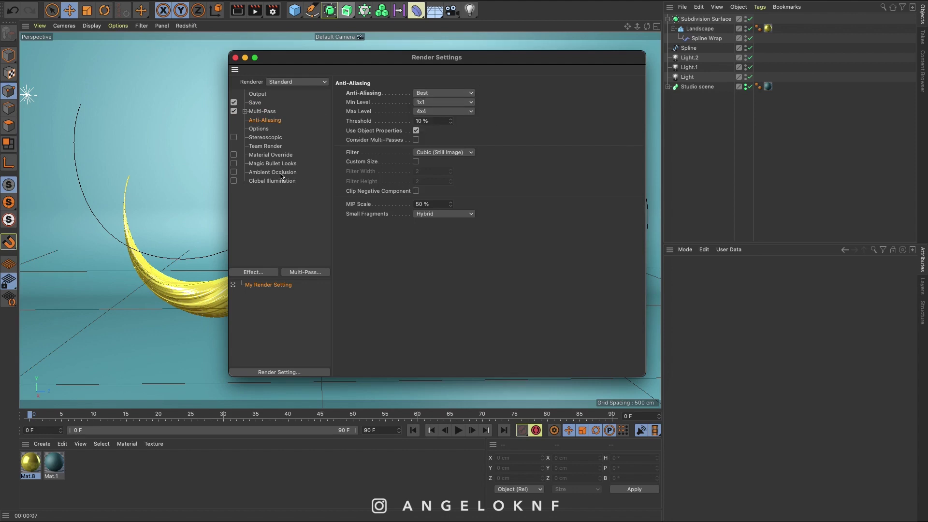
{"action": "left_click", "coordinate": [234, 173]}
{"action": "left_click", "coordinate": [269, 274]}
{"action": "left_click", "coordinate": [273, 264]}
{"action": "left_click", "coordinate": [235, 58]}
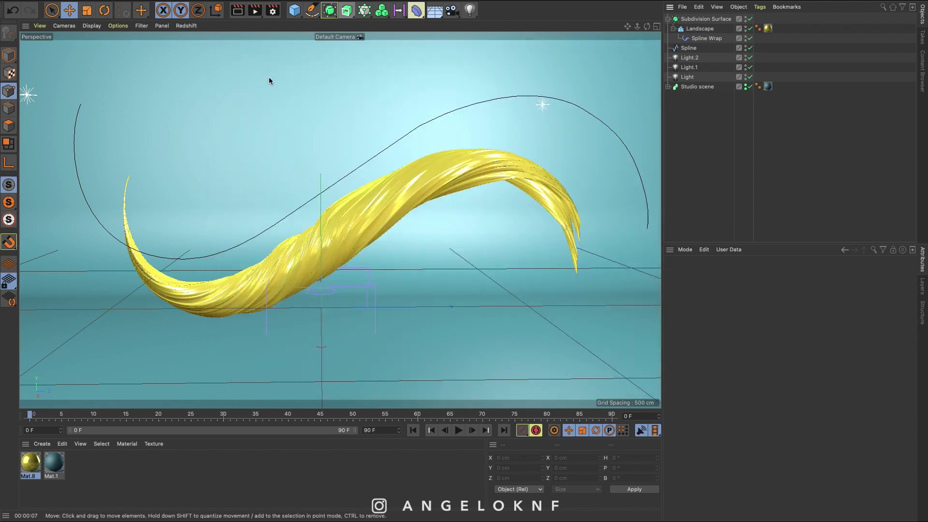
Render the golden ribbon to the Picture Viewer at 3840×2160 and fit the preview to the screen
{"action": "left_click", "coordinate": [256, 15]}
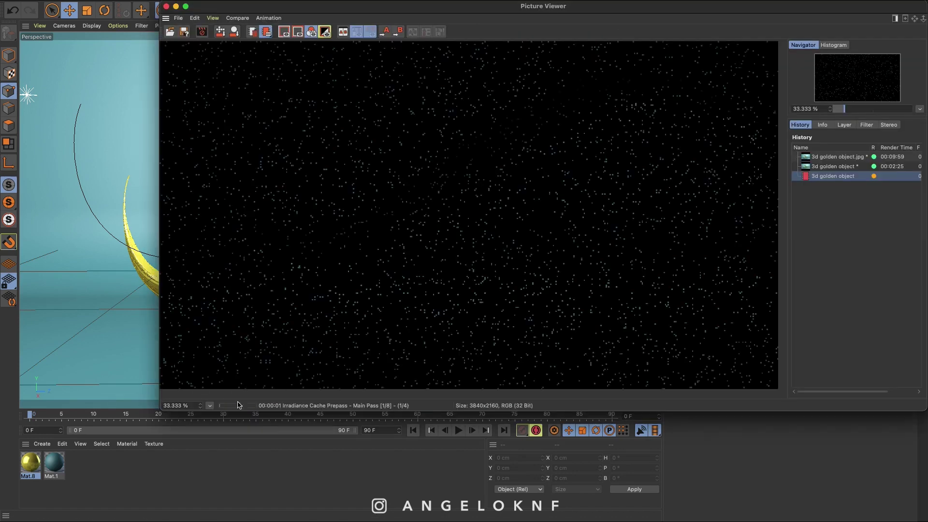
{"action": "left_click", "coordinate": [212, 409]}
{"action": "left_click", "coordinate": [243, 421]}
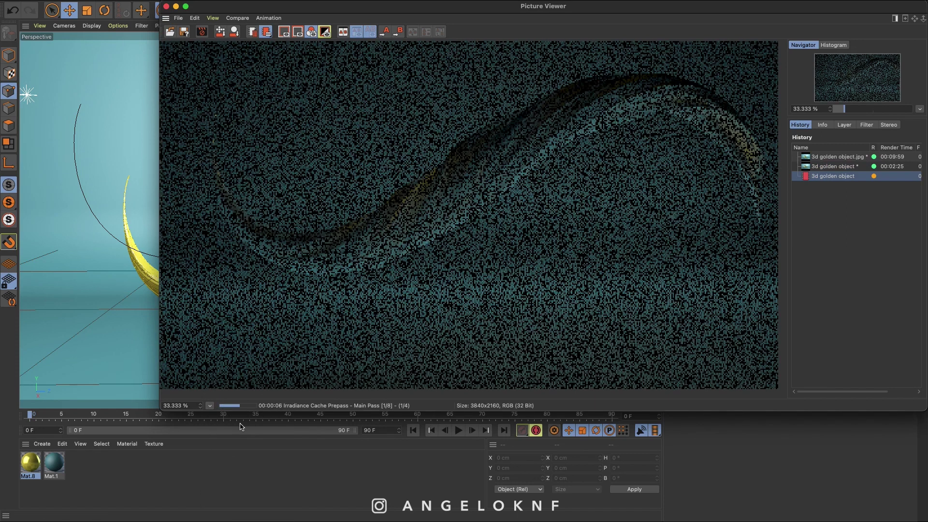
{"action": "left_click", "coordinate": [209, 405]}
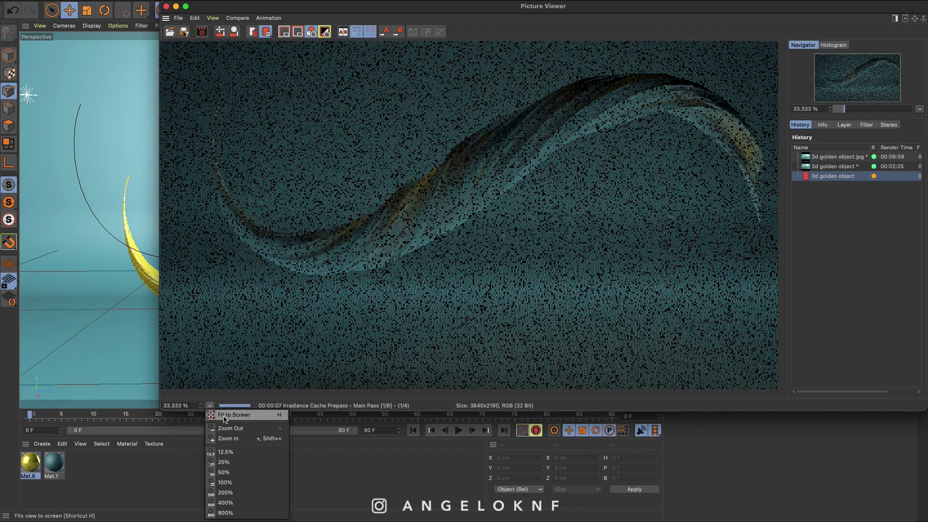
{"action": "left_click", "coordinate": [225, 417]}
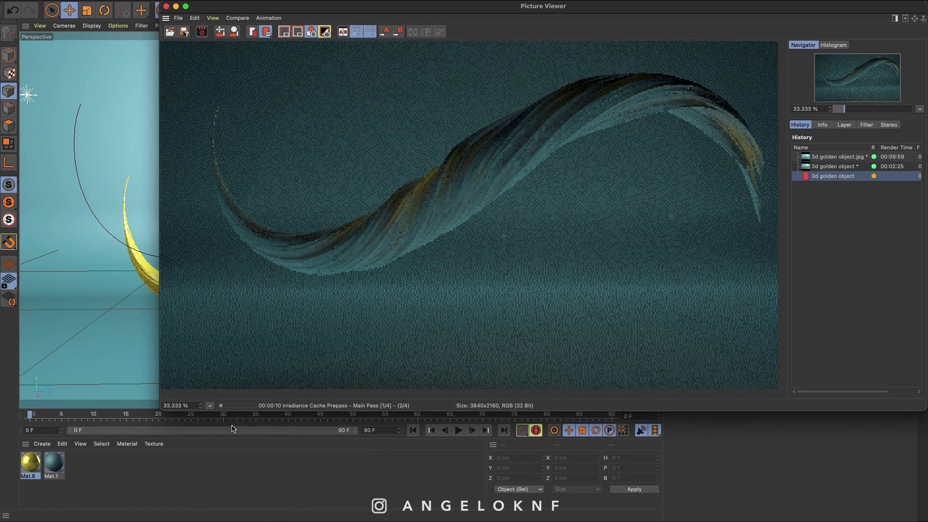